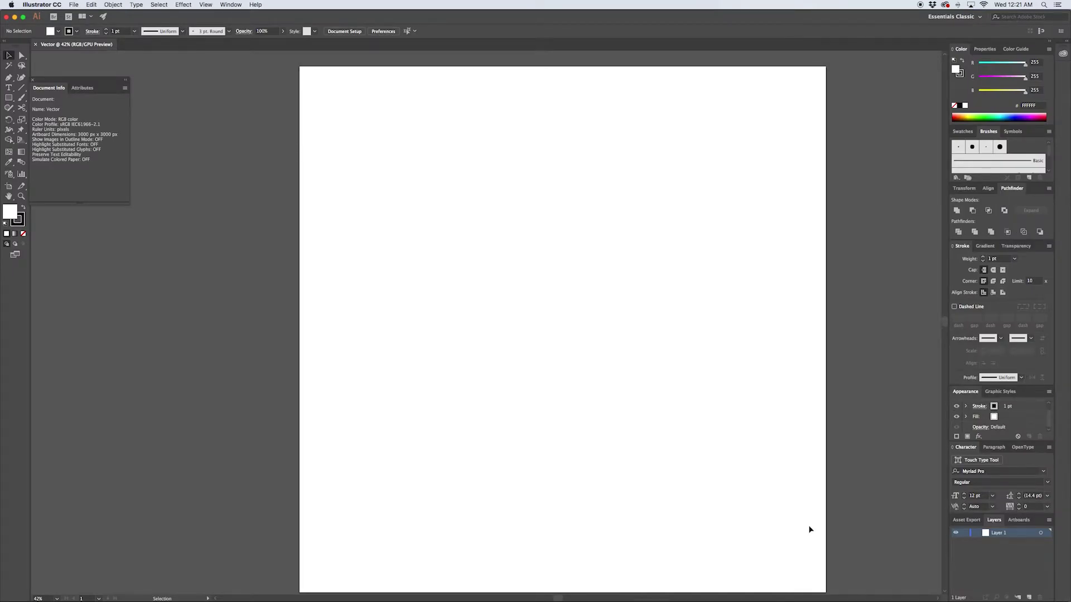
Create a 3000 x 3000 px rectangle with a white fill
key(m)
click(396, 140)
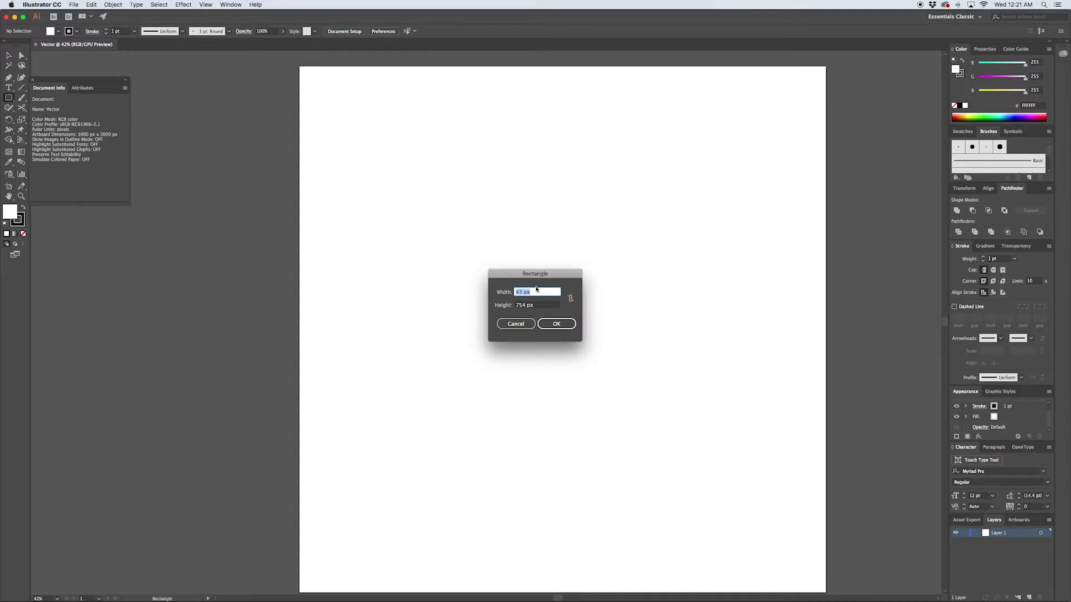
text(3000)
key(Tab)
text(30)
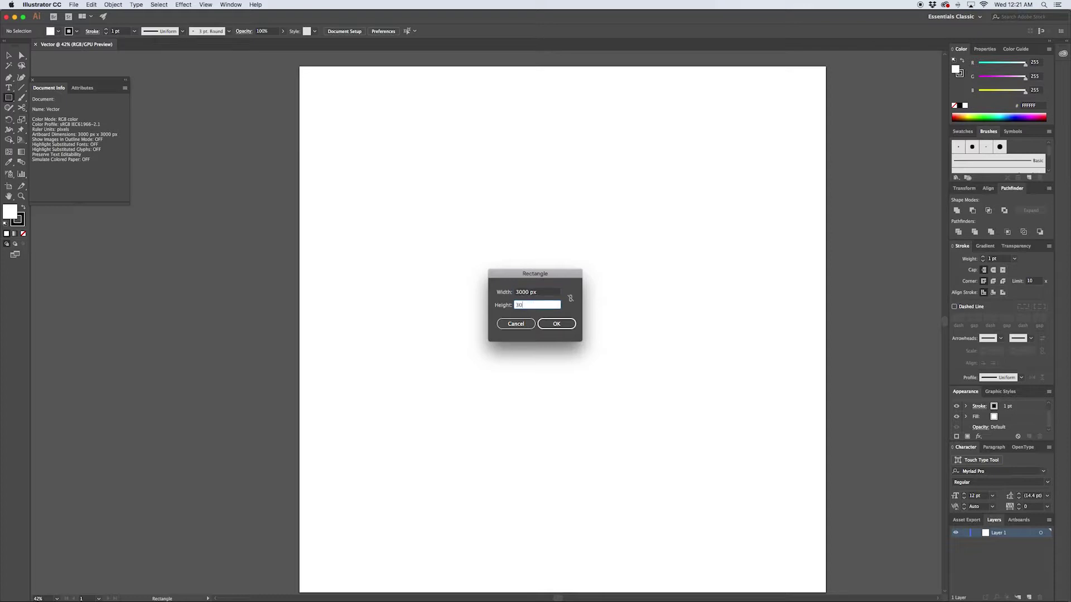
key(Return)
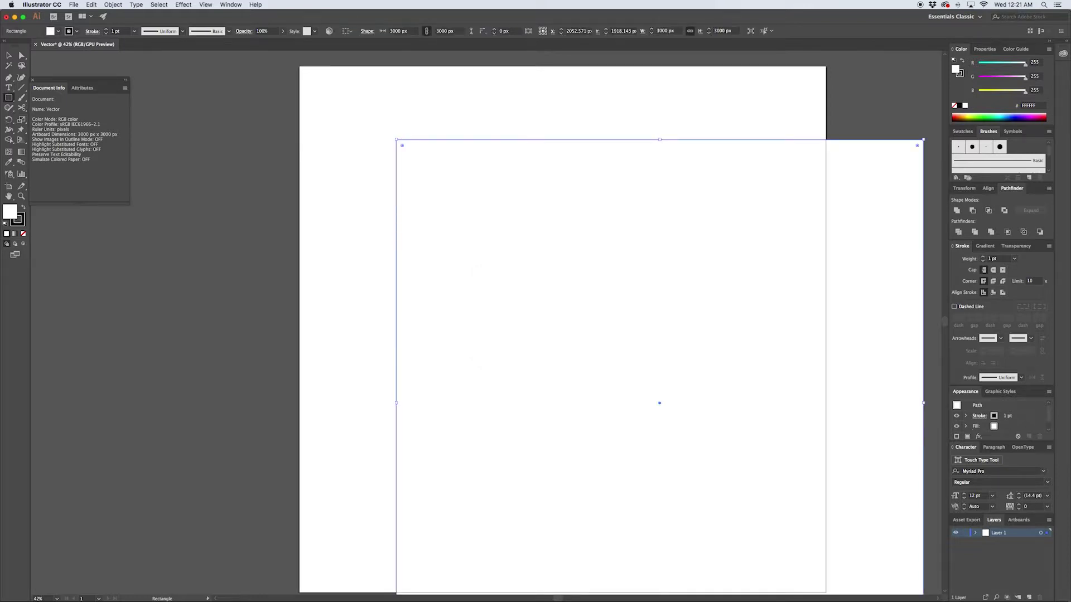
Move the square so that it exactly covers the artboard
key(v)
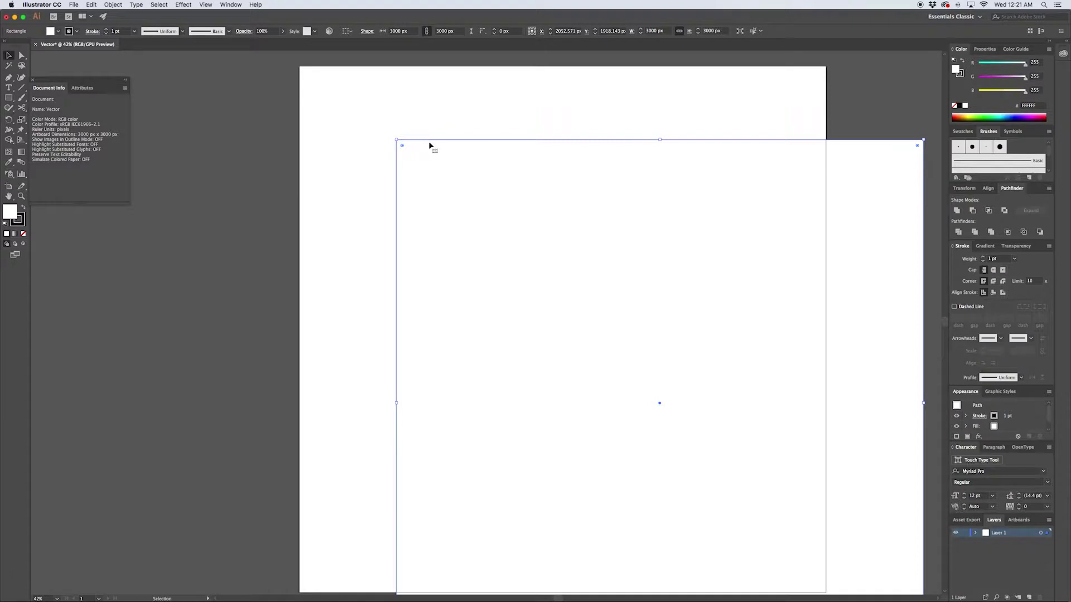
drag(430, 141, 334, 72)
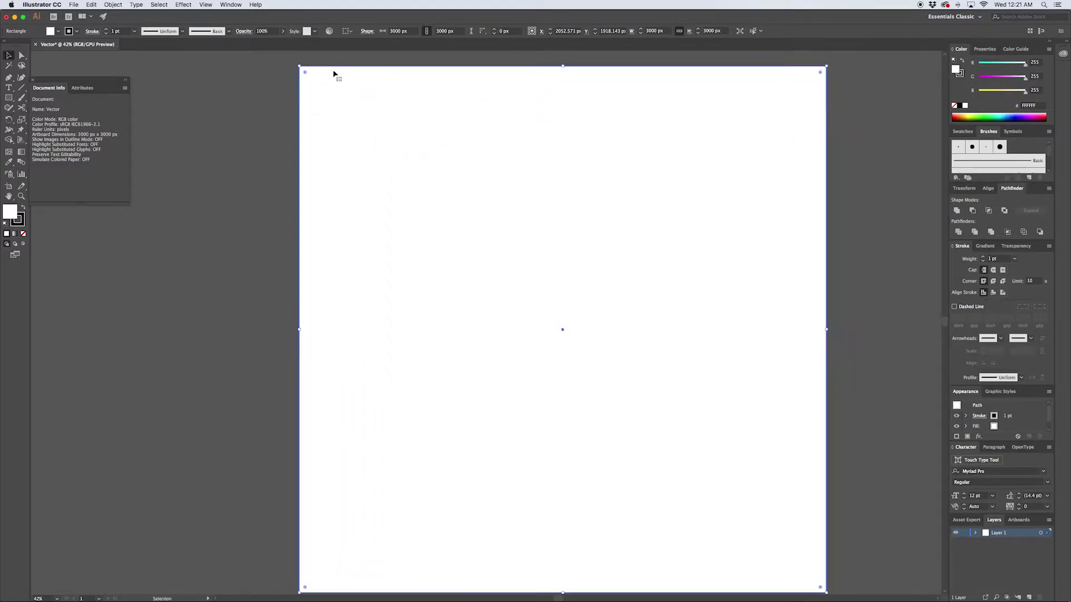
click(574, 31)
Show the rulers and place a vertical and a horizontal guide through the artboard's centre
key(super+r)
drag(36, 264, 209, 424)
drag(560, 331, 562, 330)
drag(557, 54, 564, 332)
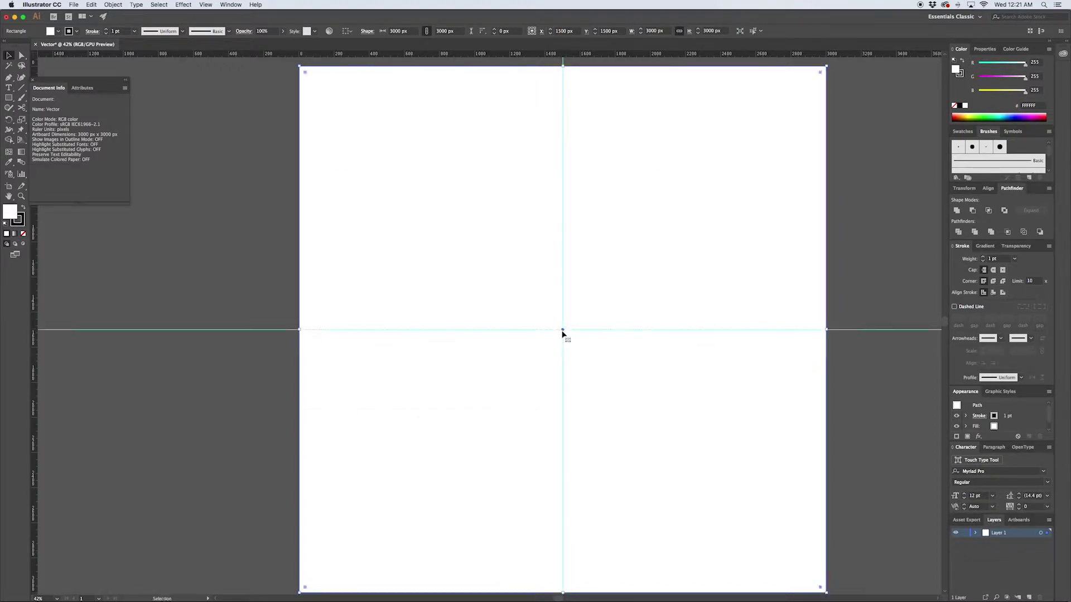
Remove the stroke from the background square and lock it in the layer
click(976, 533)
click(965, 559)
click(964, 559)
click(809, 219)
click(960, 73)
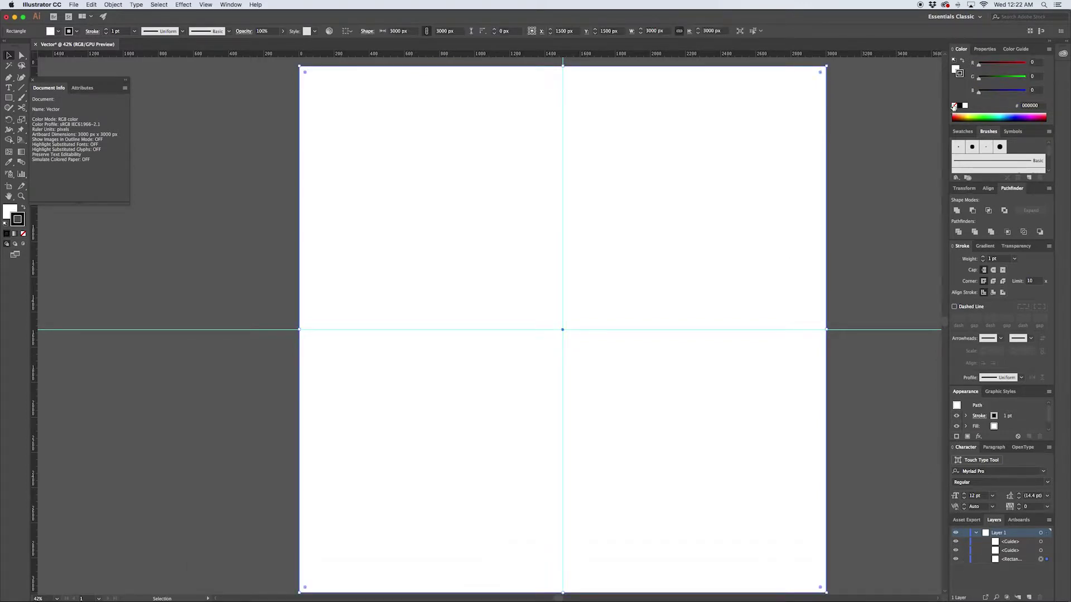
click(954, 106)
click(956, 69)
click(964, 560)
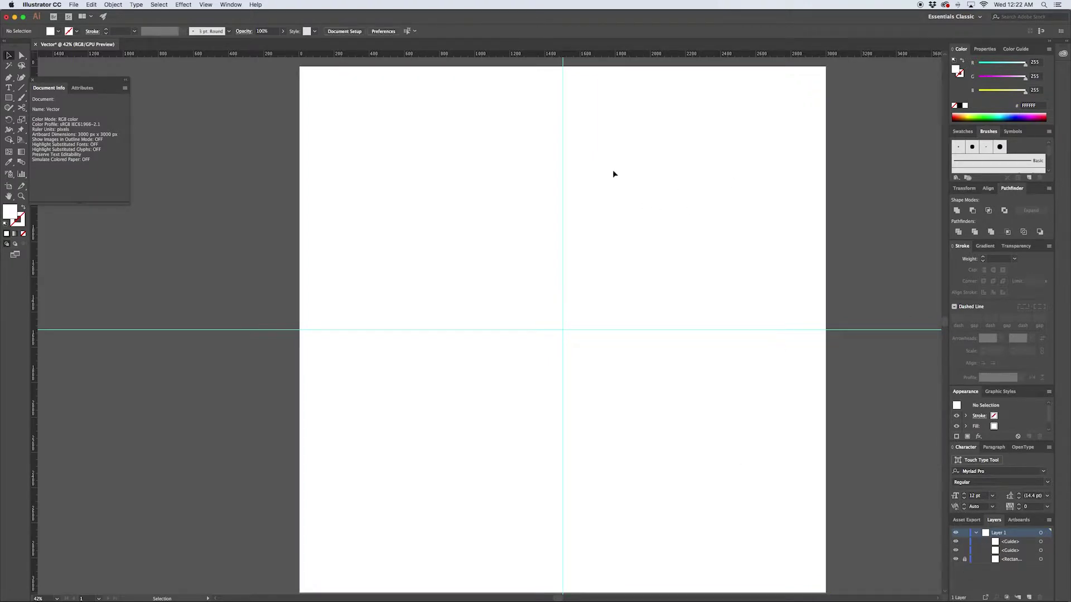
Draw a circle about 1488 px in diameter from the guides' intersection and fill it with black
key(l)
drag(562, 330, 444, 200)
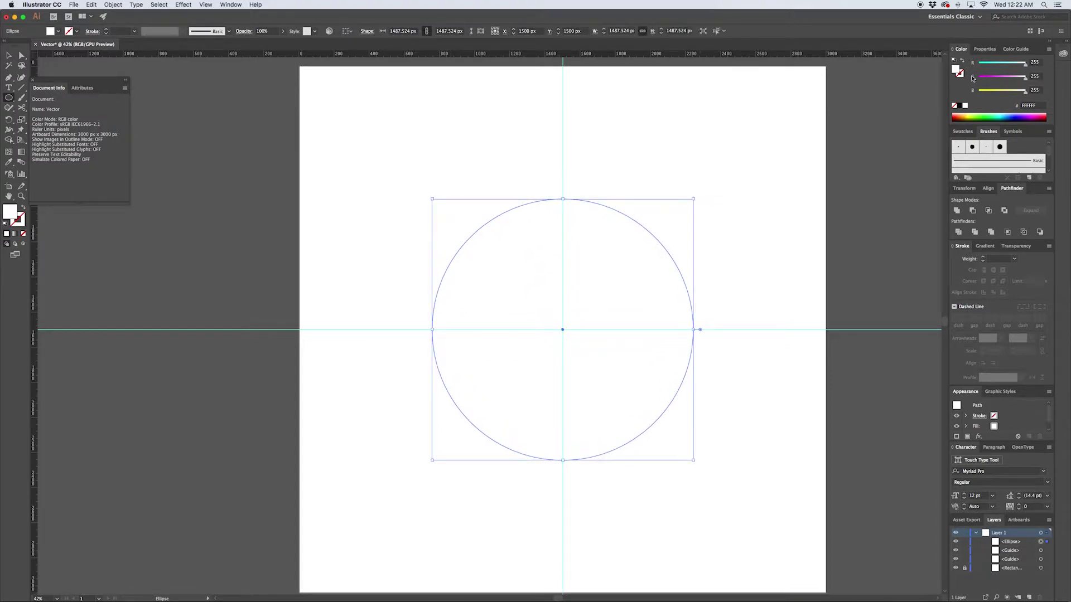
click(961, 106)
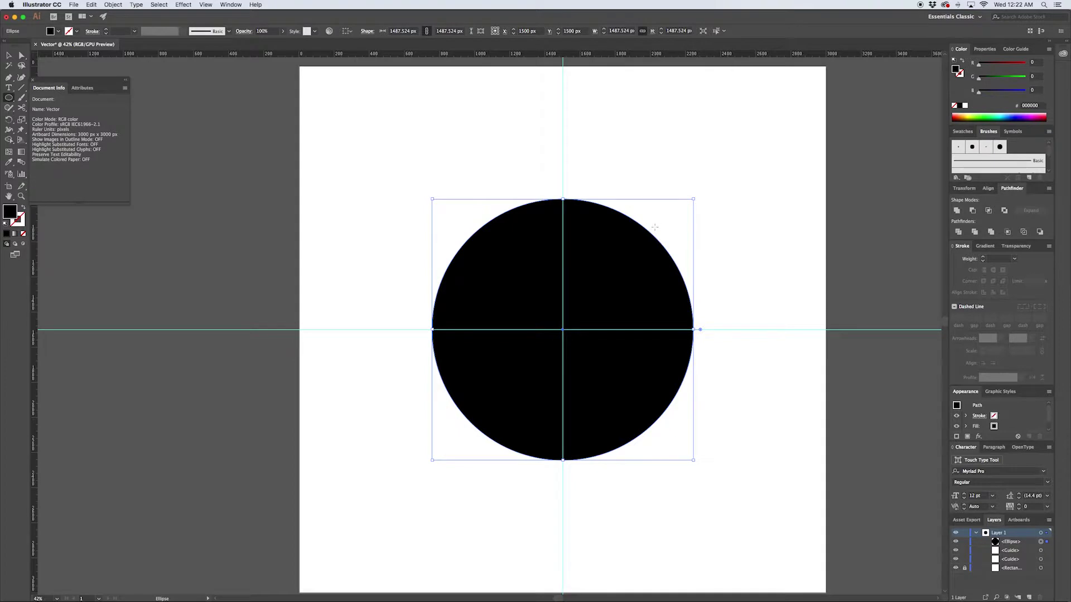
Draw a black rectangle about 404 x 533 px centred on the vertical guide over the circle's upper edge, and move it slightly upward
key(m)
key(super+shift+a)
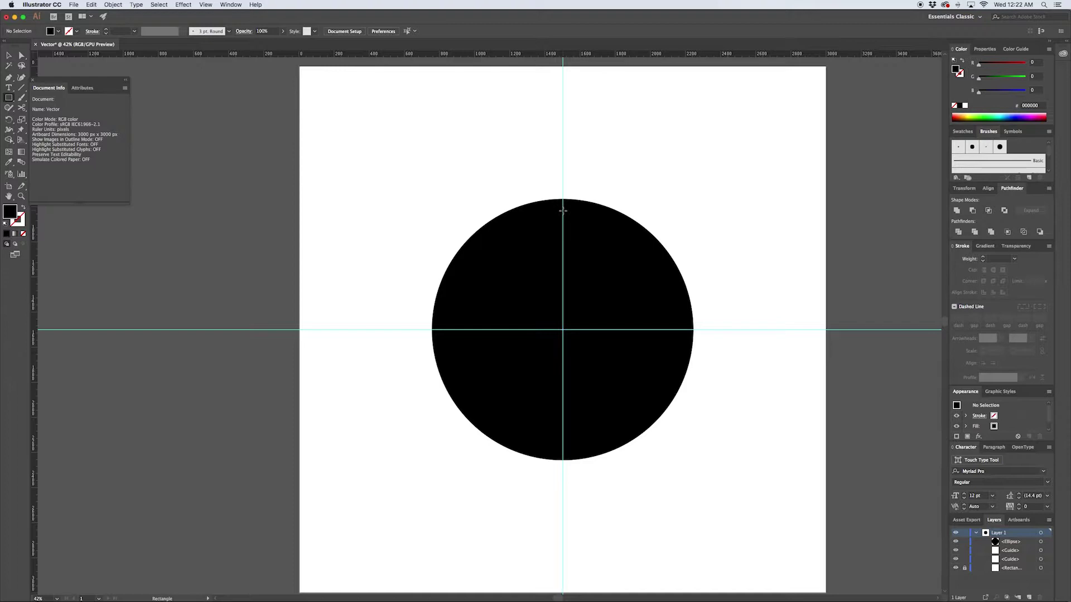
drag(563, 211, 527, 163)
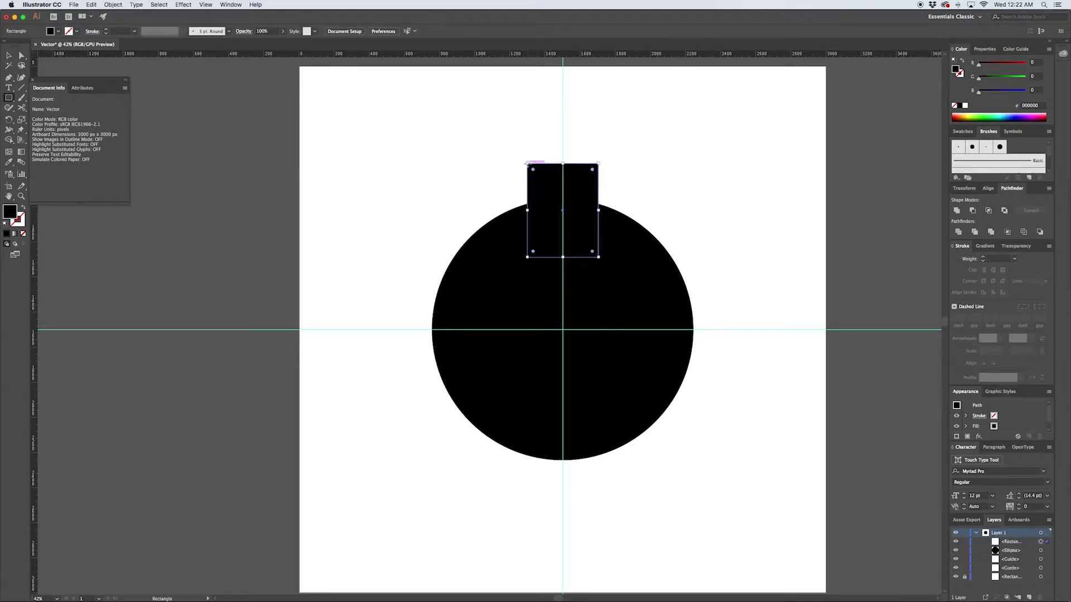
key(v)
click(650, 213)
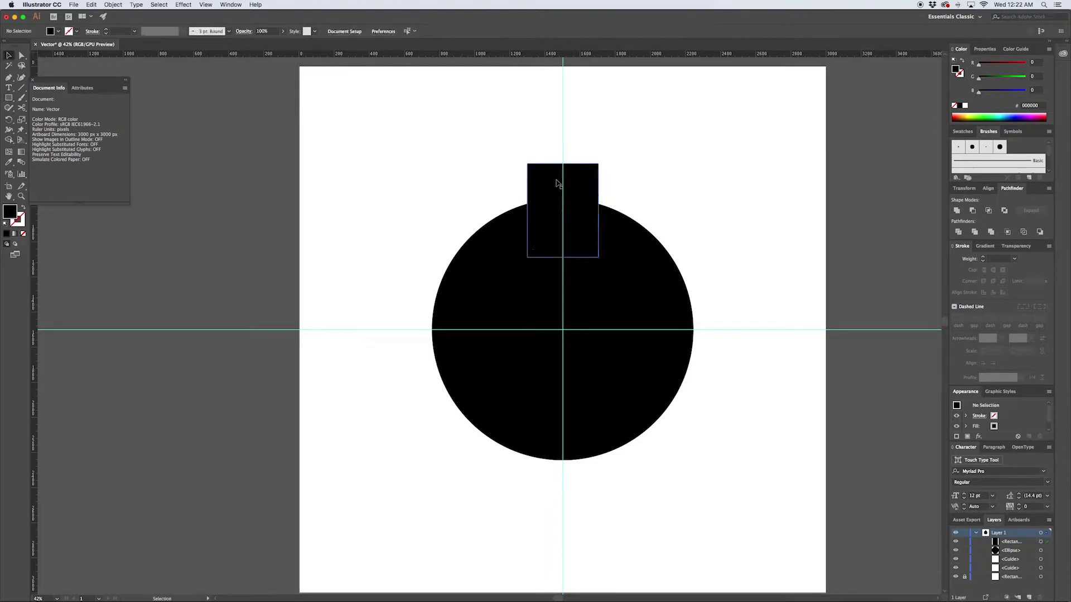
drag(580, 178, 578, 149)
click(637, 162)
Taper the rectangle by scaling its two upper anchor points uniformly to 60%
key(a)
drag(516, 123, 613, 148)
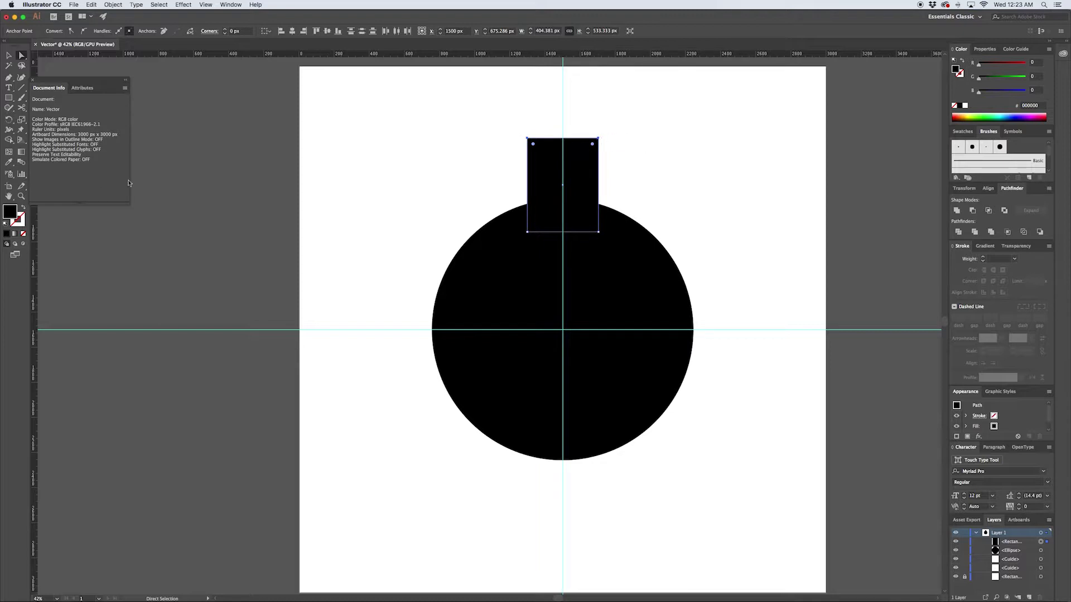
click(113, 4)
mouse_move(167, 15)
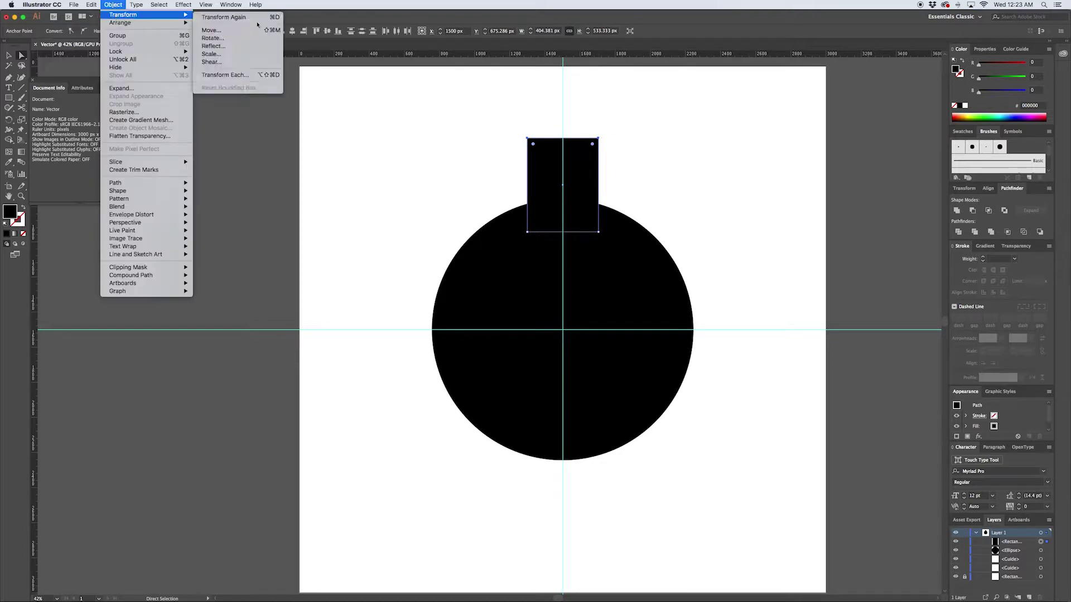
click(244, 53)
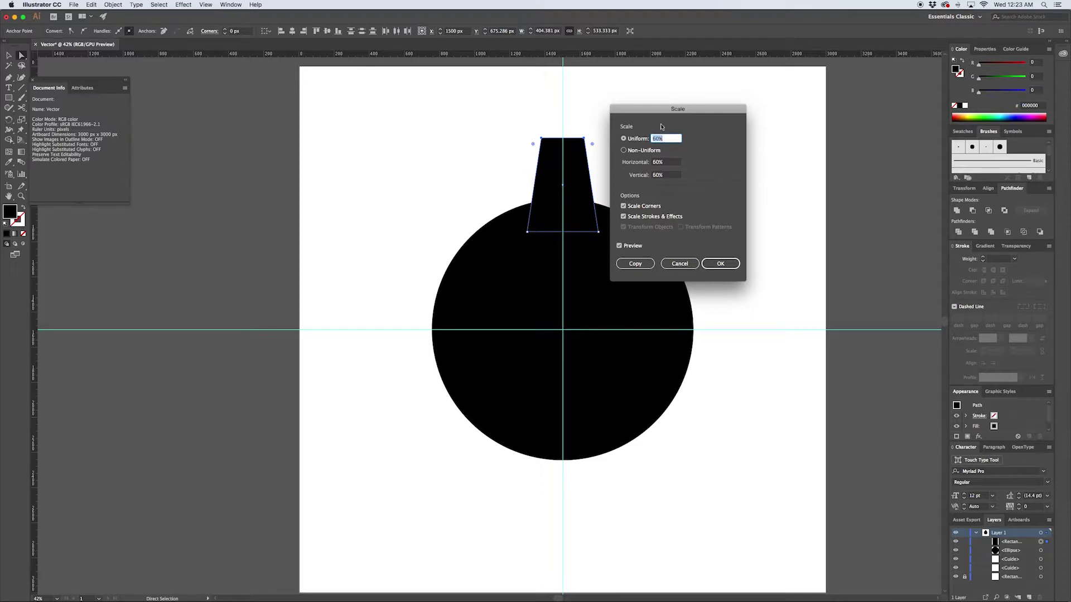
click(727, 265)
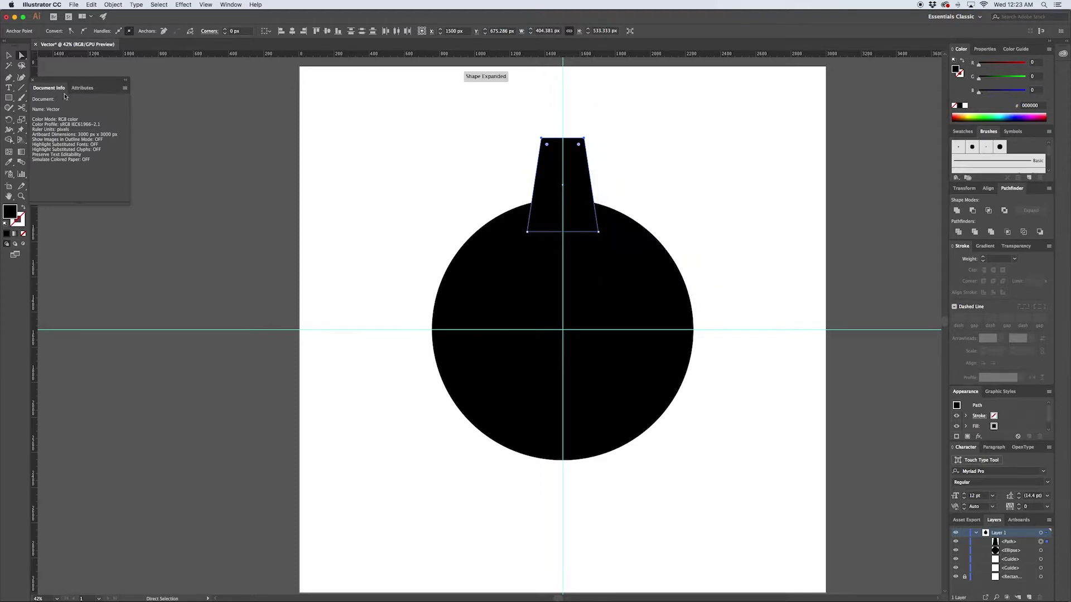
click(8, 55)
click(351, 196)
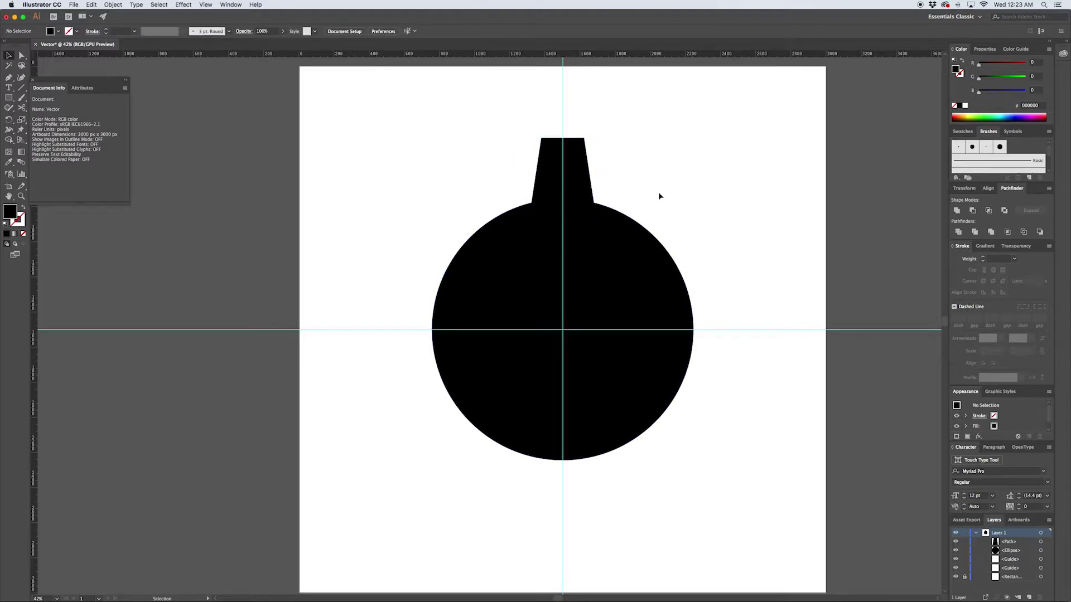
Shorten the tapered tooth from its base to about 407 px high and widen it symmetrically to about 529 px
click(582, 179)
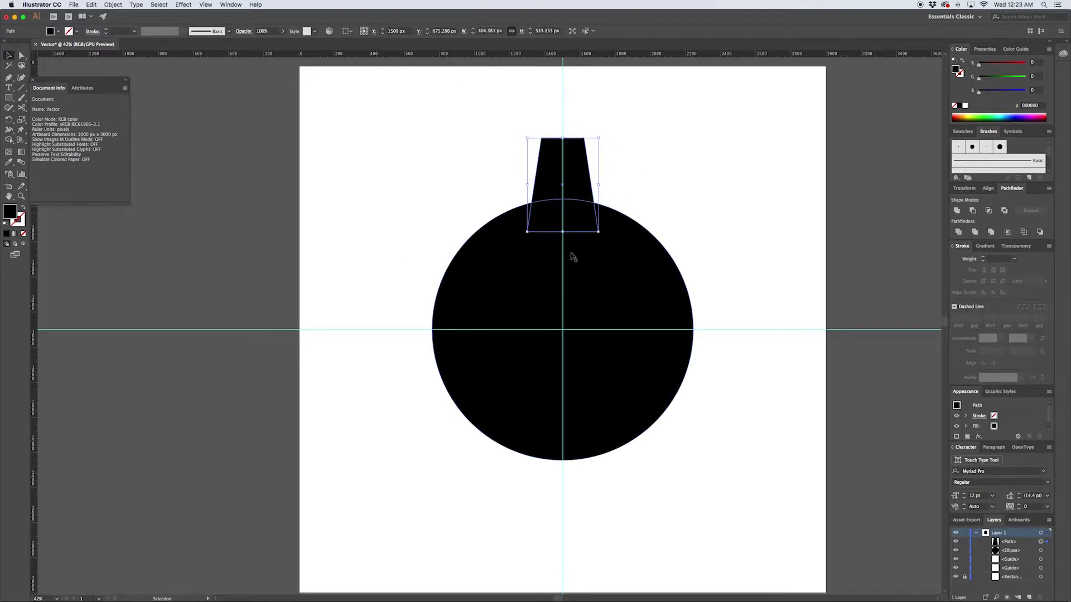
drag(562, 234, 562, 210)
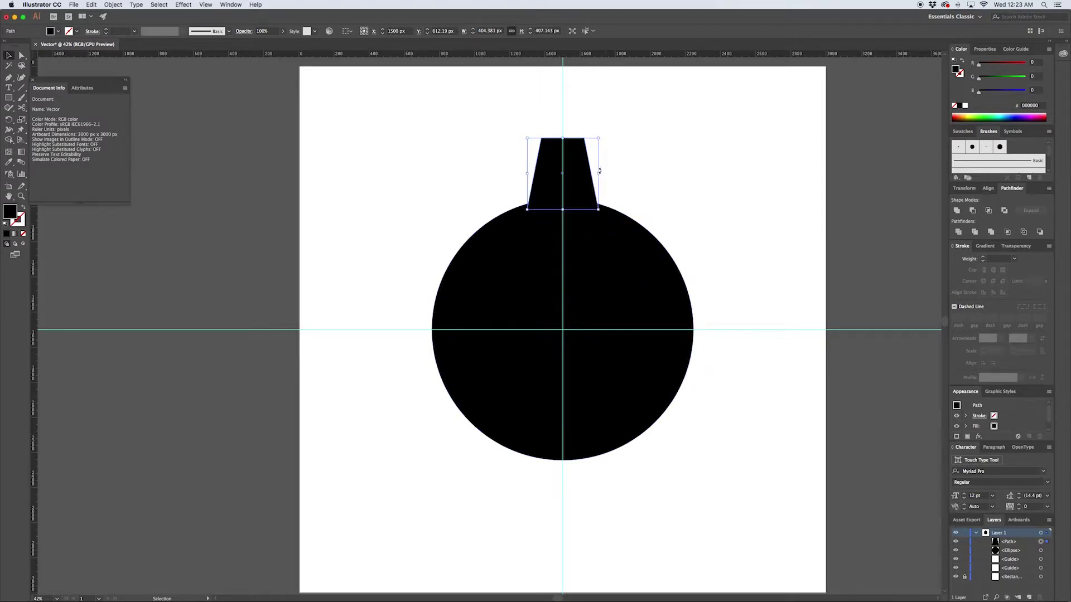
drag(599, 173, 609, 173)
click(646, 201)
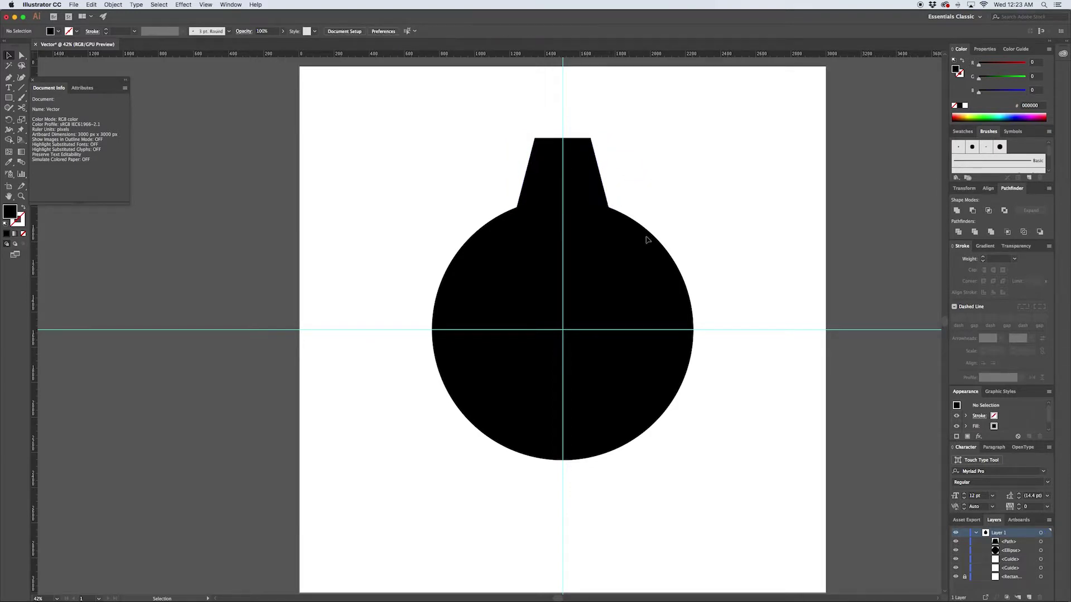
Round the two upper corners of the tooth
click(597, 163)
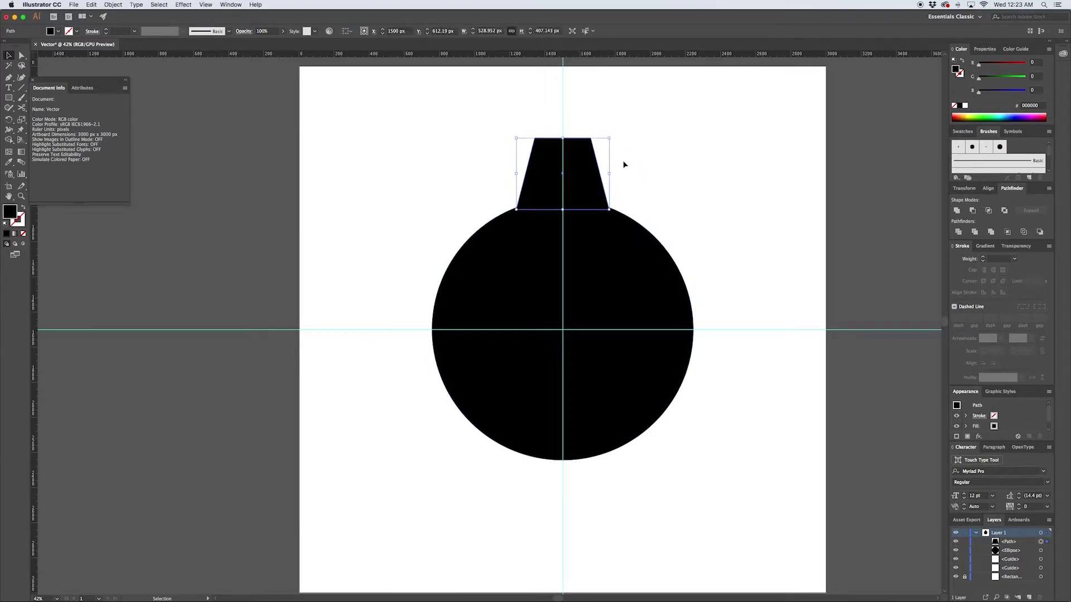
click(610, 137)
key(a)
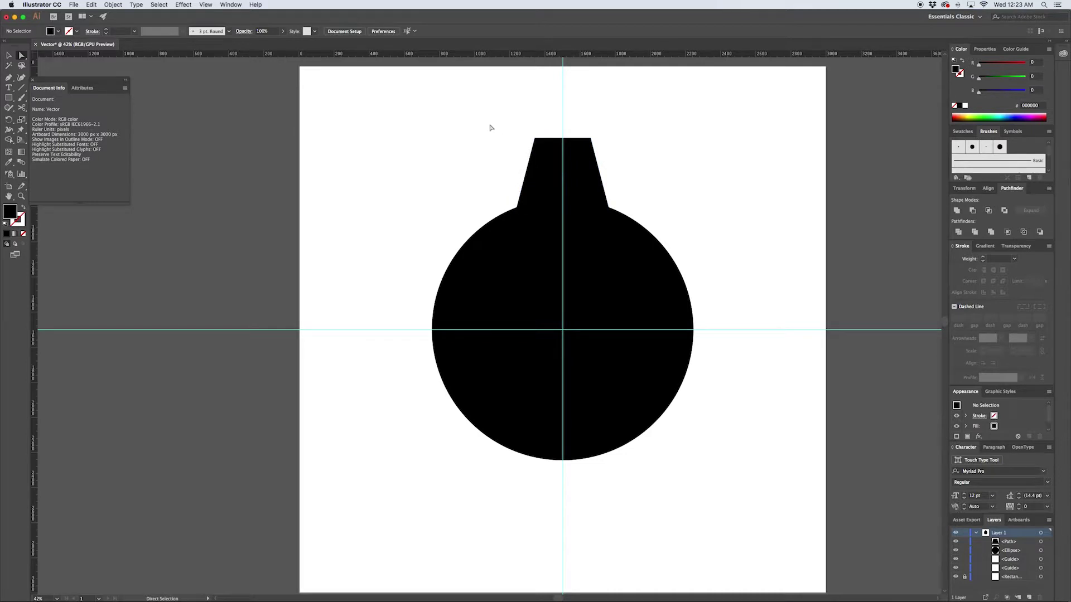
drag(516, 129, 619, 147)
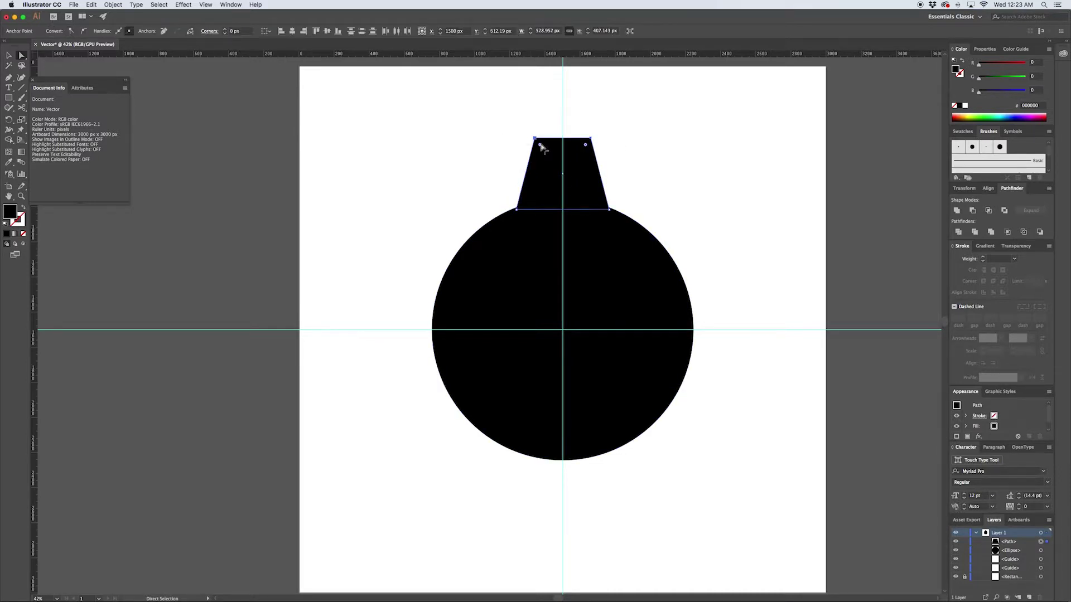
drag(540, 146, 550, 160)
key(v)
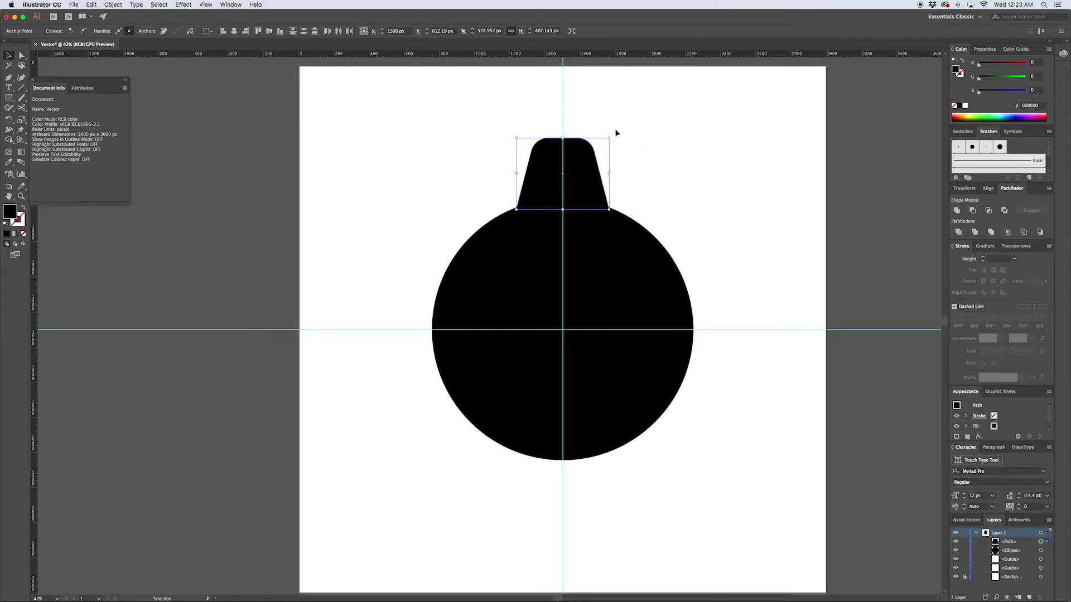
click(631, 123)
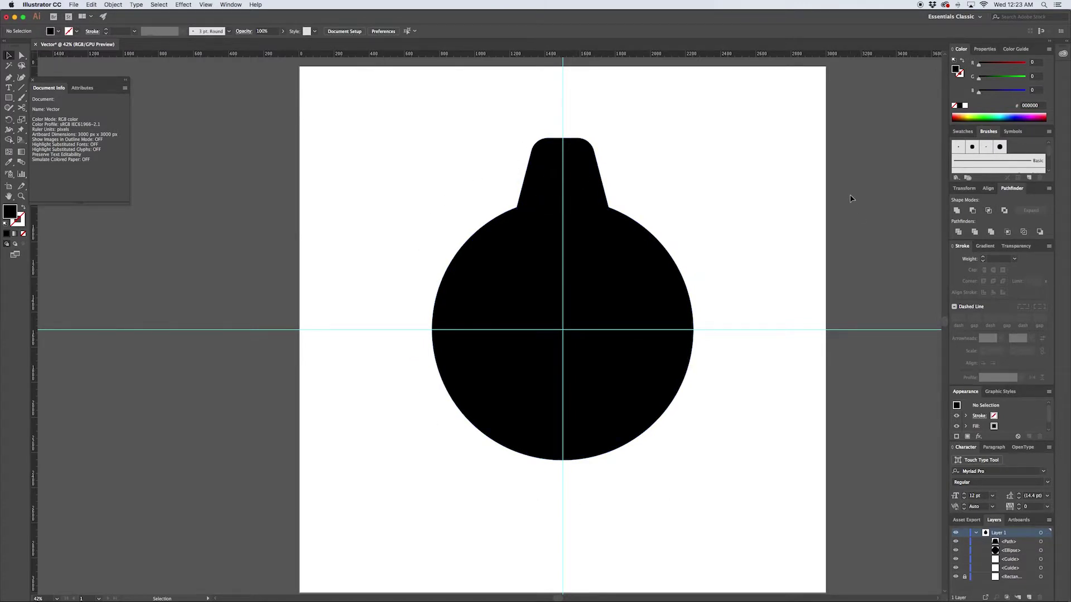
Make a copy of the tooth rotated 60° about the circle's centre
click(575, 174)
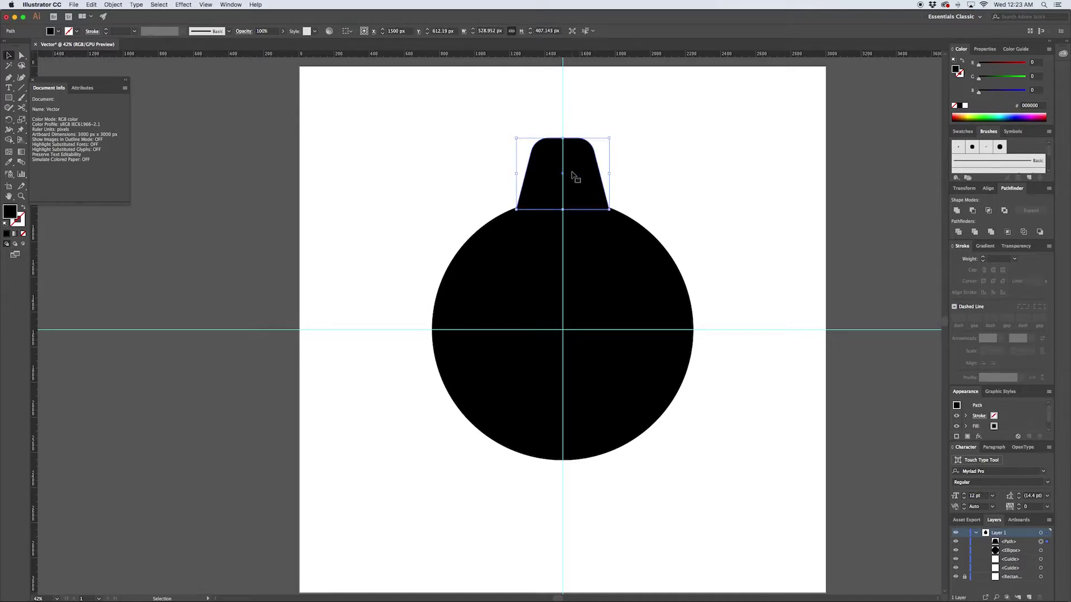
key(r)
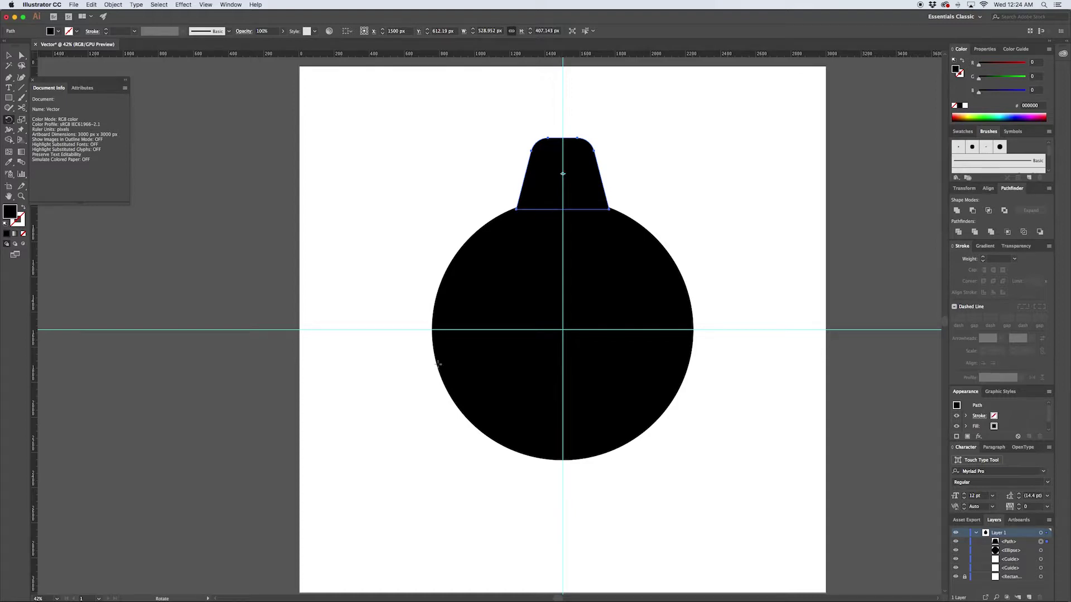
alt+click(563, 329)
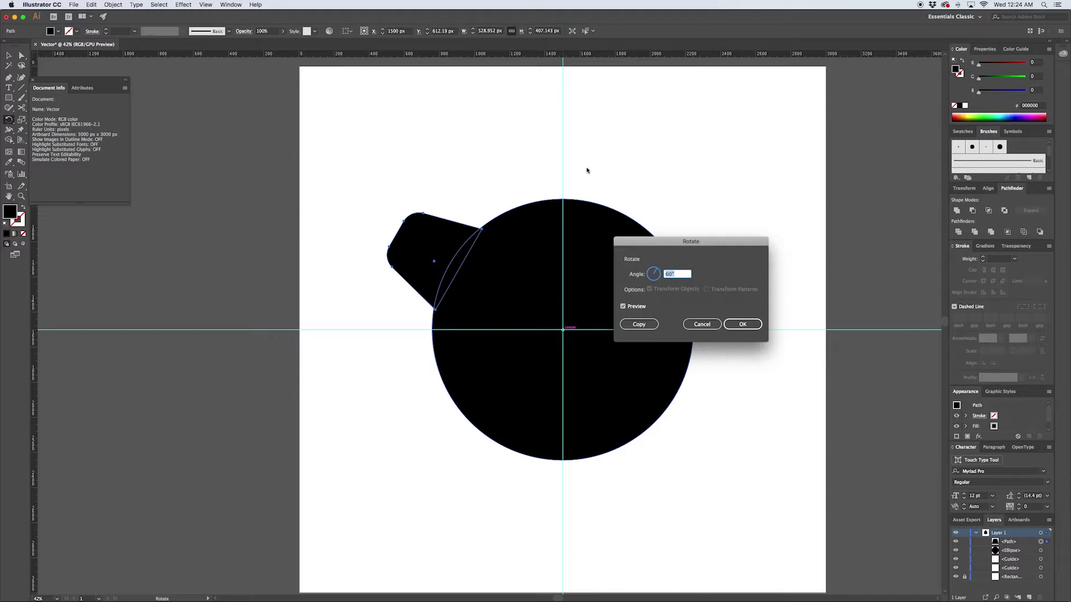
click(641, 329)
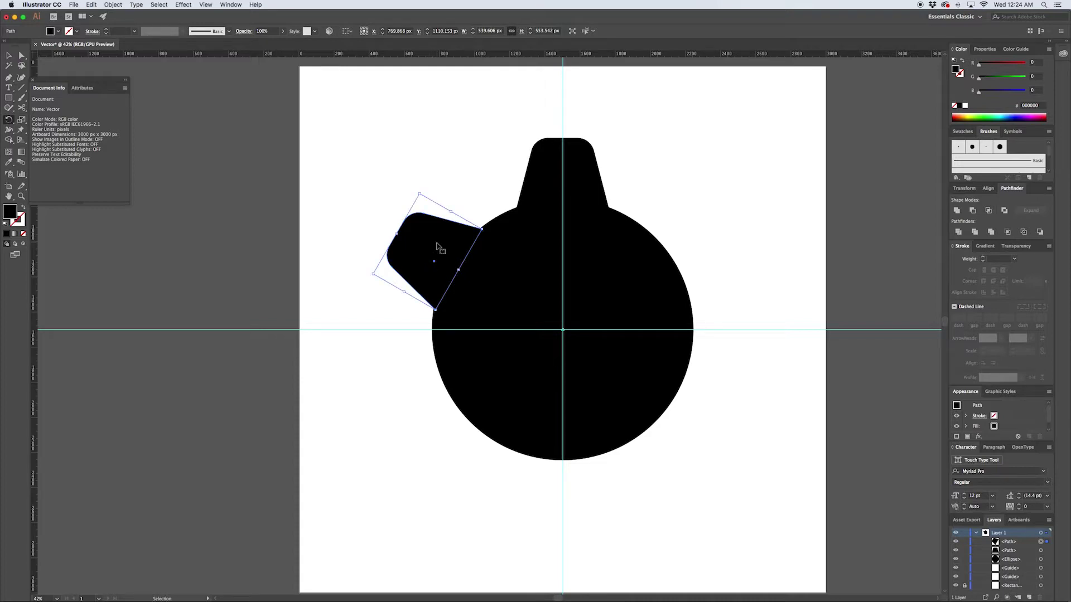
Repeat the rotated copy four more times to complete six evenly spaced teeth around the circle
key(super+d)
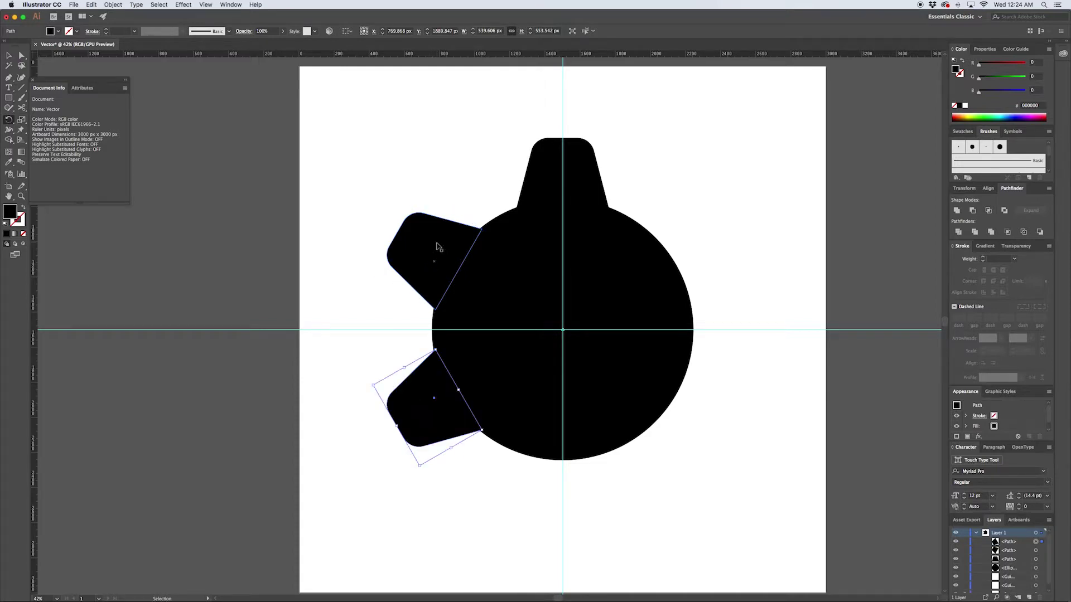
key(super+d)
key(super+d)
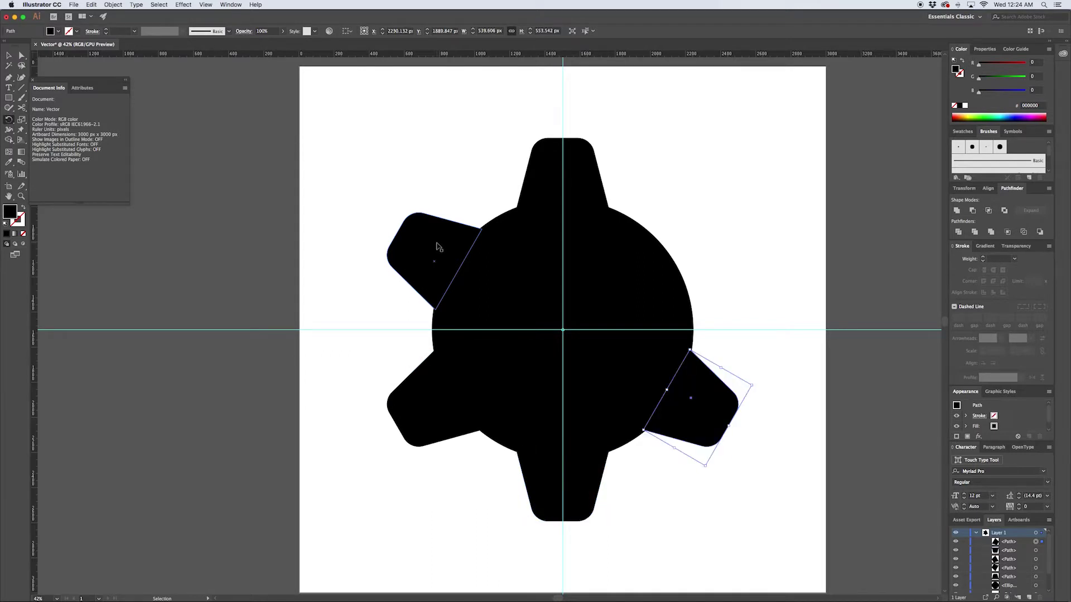
key(super+d)
key(v)
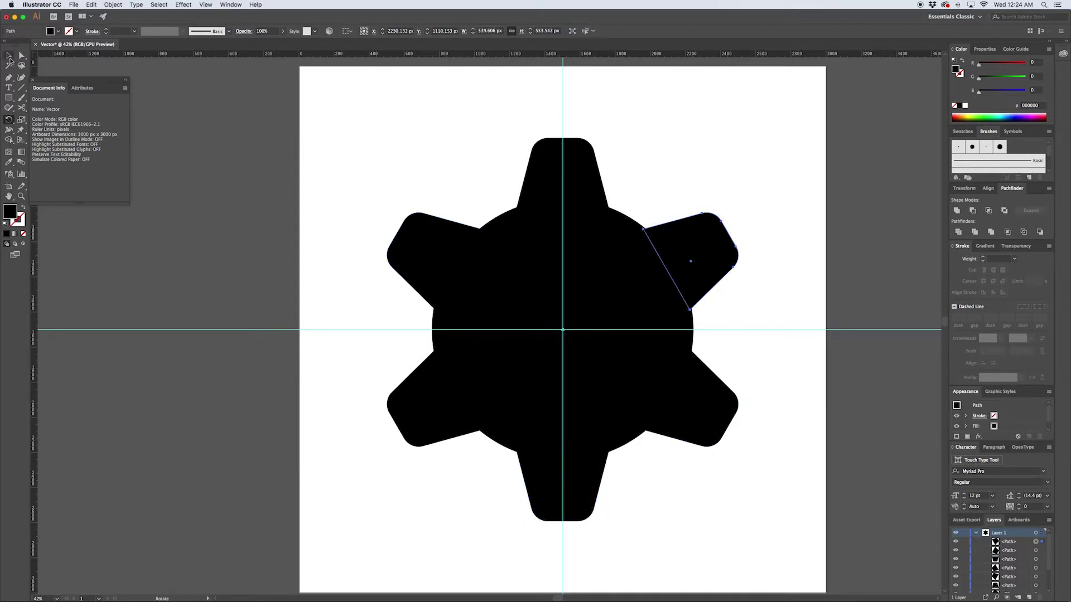
click(332, 299)
Hide the guides and display the artwork in outline view
key(super+semicolon)
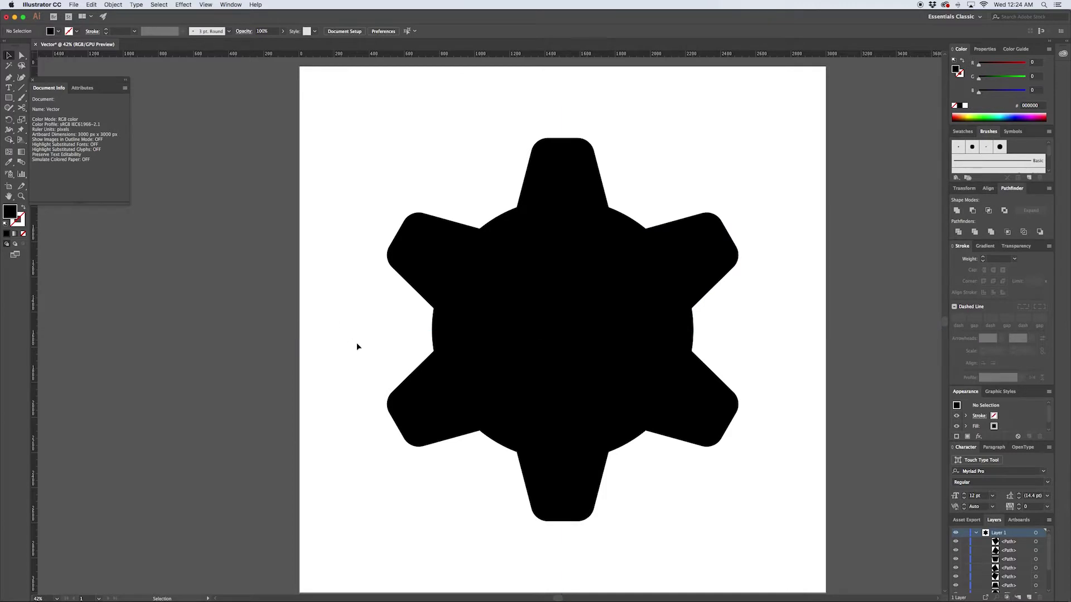
key(super+y)
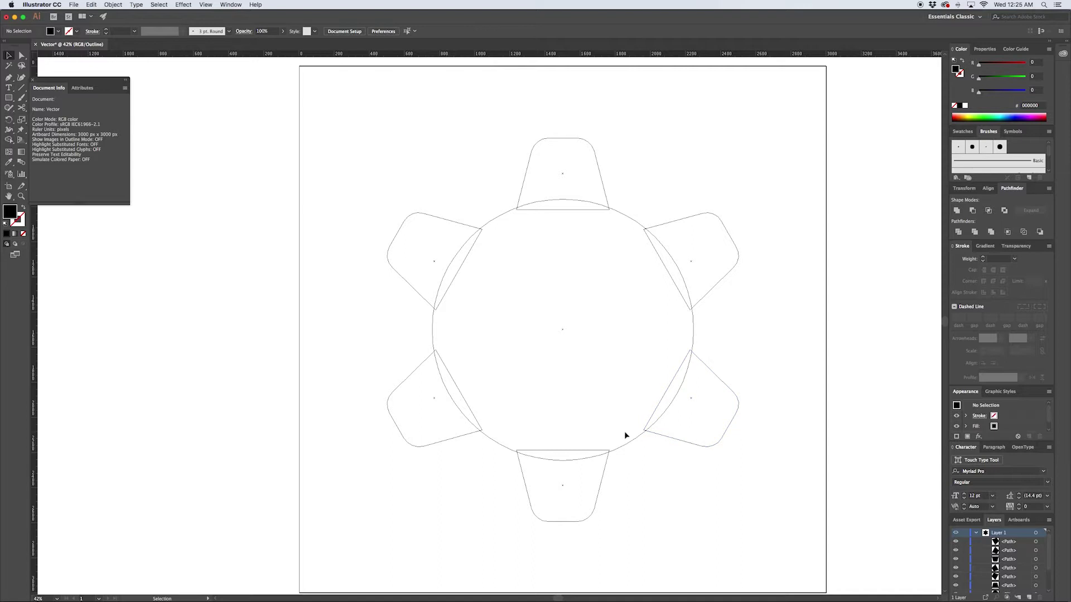
Unite the circle and all six teeth into a single gear shape
key(v)
key(super+a)
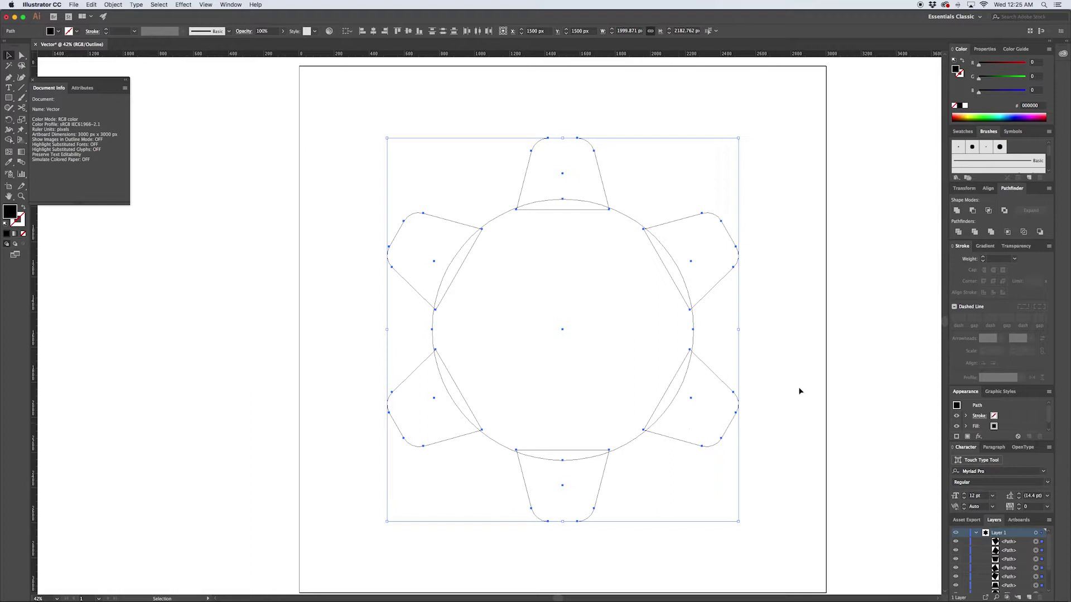
click(957, 212)
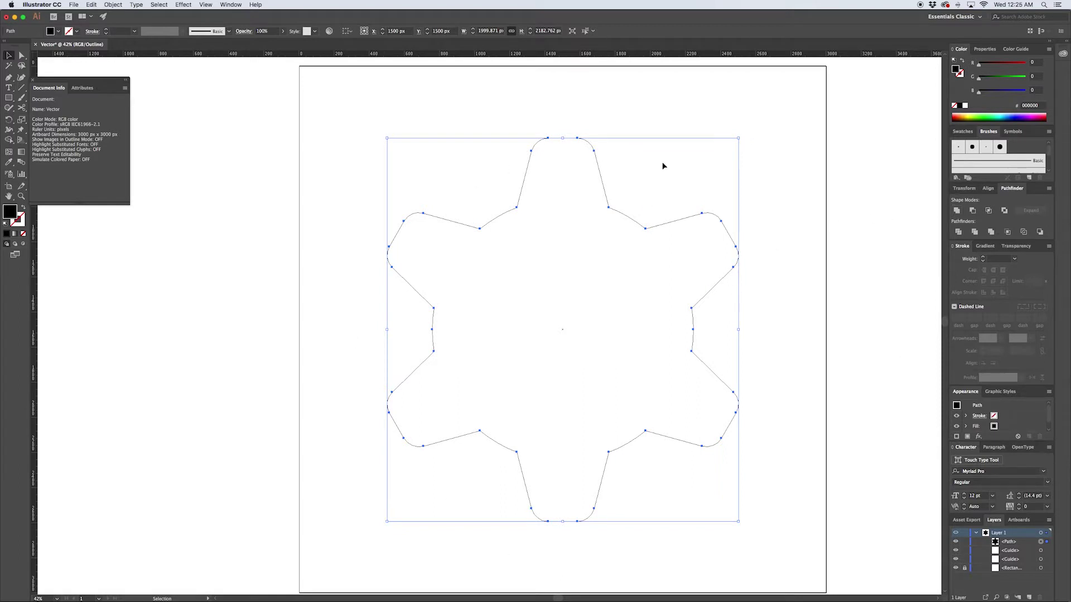
click(656, 106)
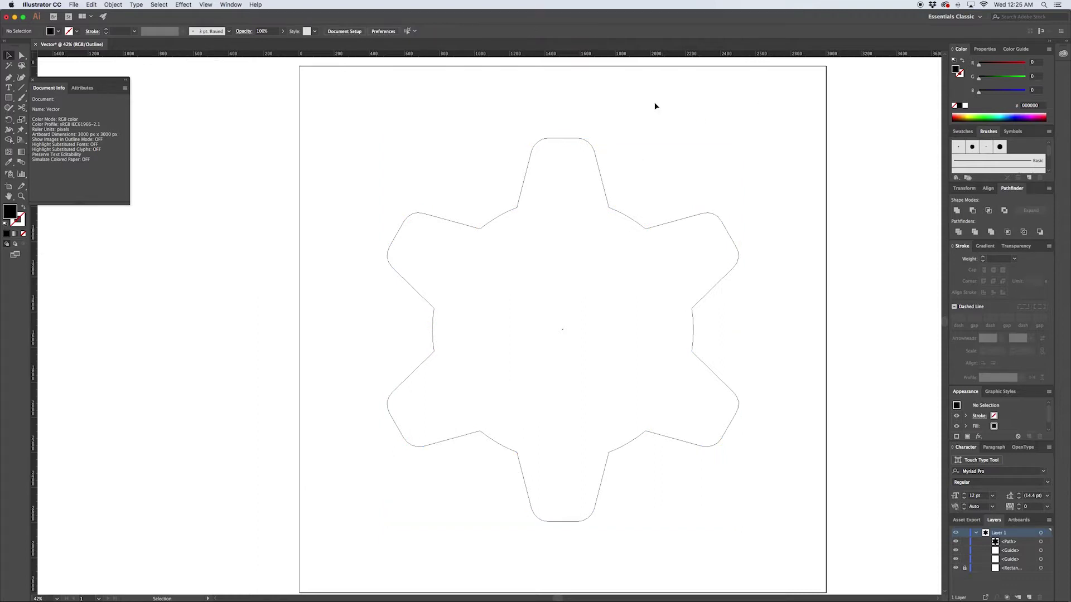
Round the twelve inner corners where the teeth meet the circle to a radius of about 78 px, and return to preview
click(21, 55)
click(486, 224)
shift+click(517, 208)
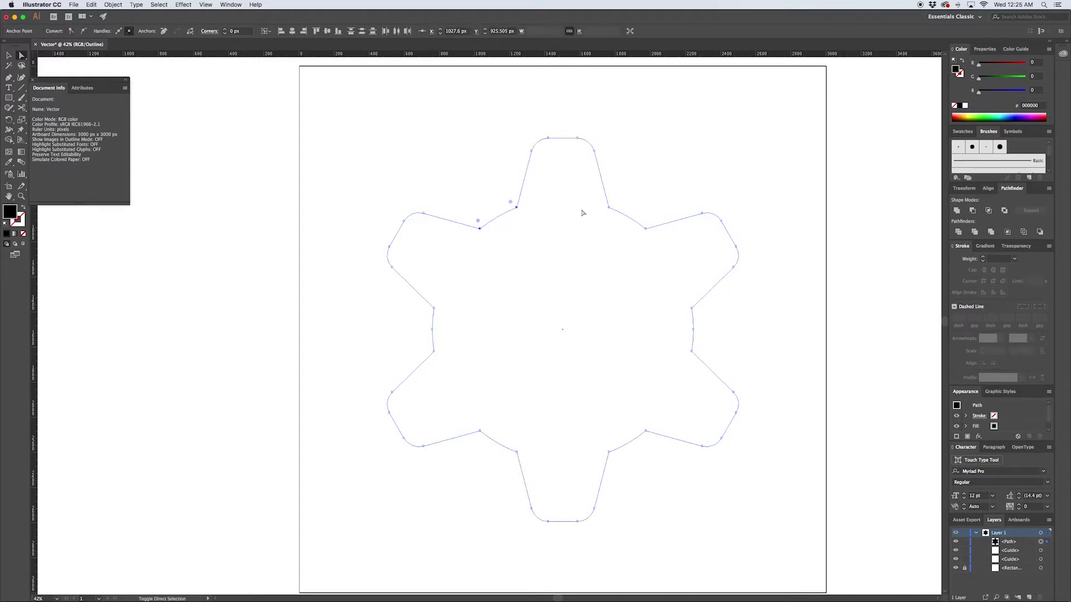
shift+click(609, 207)
shift+click(645, 228)
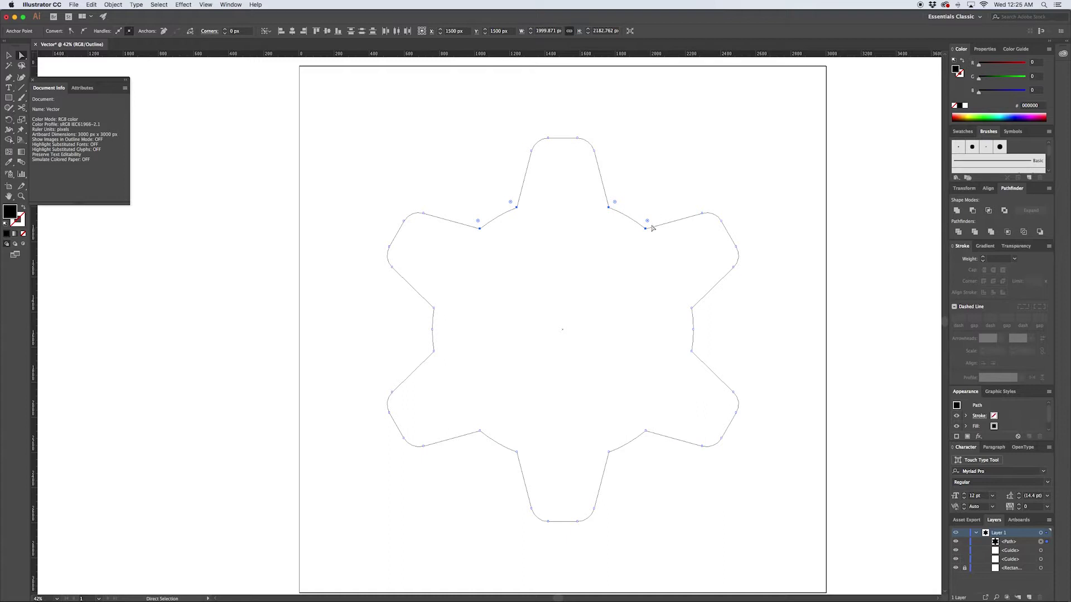
click(22, 67)
mouse_move(526, 203)
mouse_down()
mouse_move(492, 211)
mouse_move(441, 273)
mouse_move(427, 321)
mouse_move(431, 375)
mouse_move(481, 447)
mouse_move(506, 456)
mouse_move(622, 460)
mouse_move(656, 445)
mouse_move(677, 426)
mouse_move(701, 361)
mouse_move(690, 267)
mouse_move(621, 203)
mouse_move(530, 204)
mouse_up()
key(a)
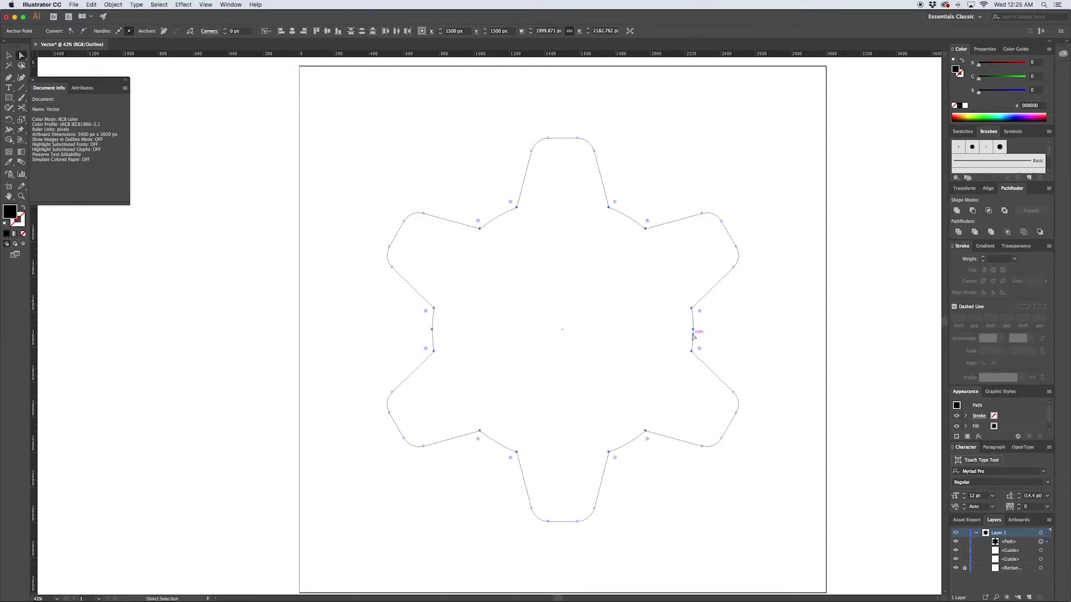
click(693, 330)
click(432, 330)
drag(425, 311, 399, 319)
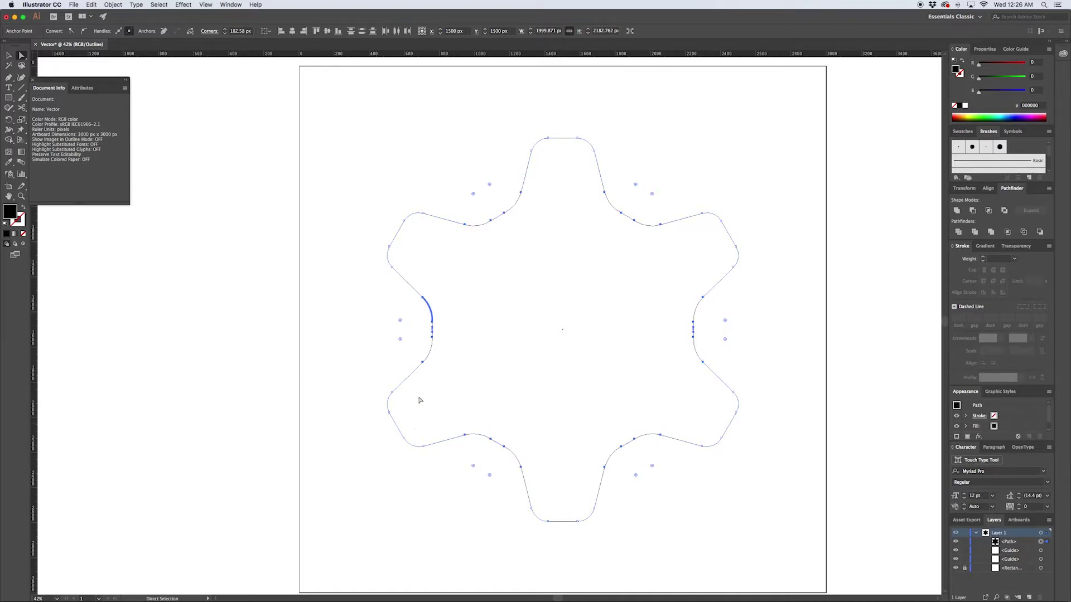
key(super+z)
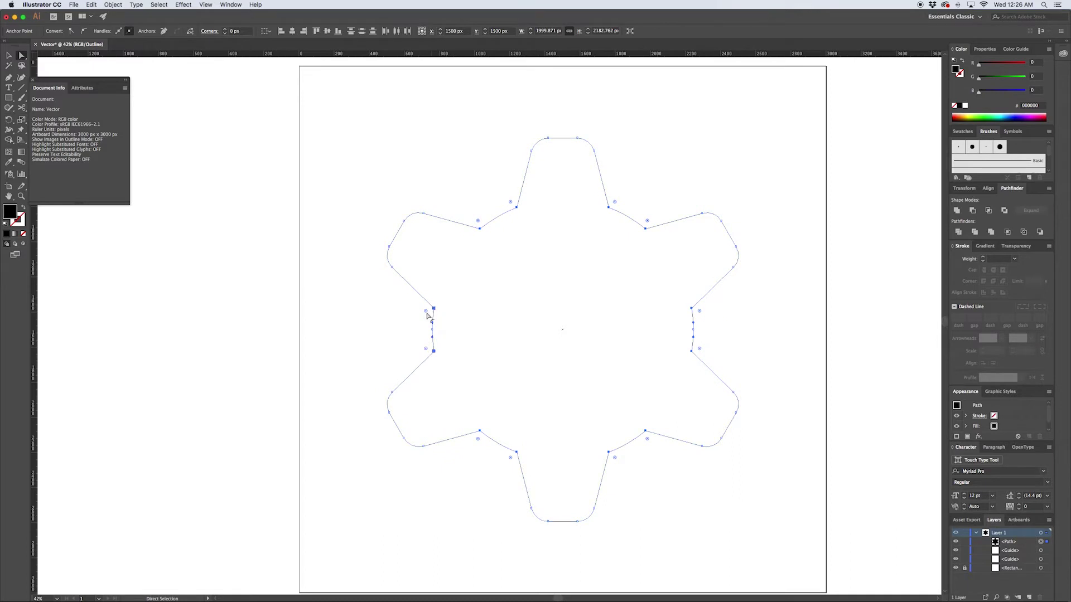
drag(425, 311, 419, 317)
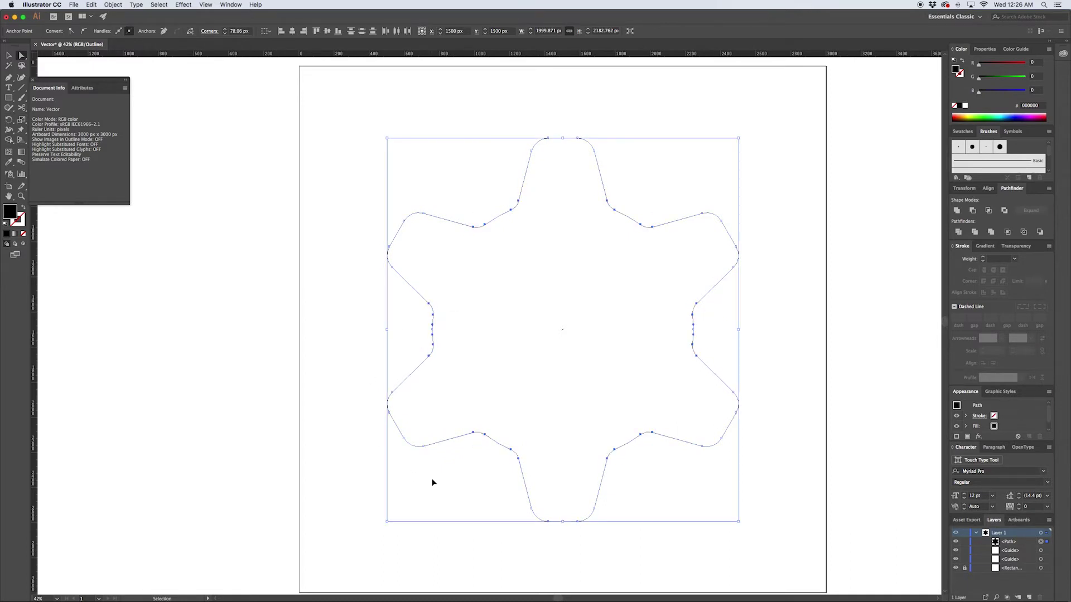
key(super+y)
click(442, 490)
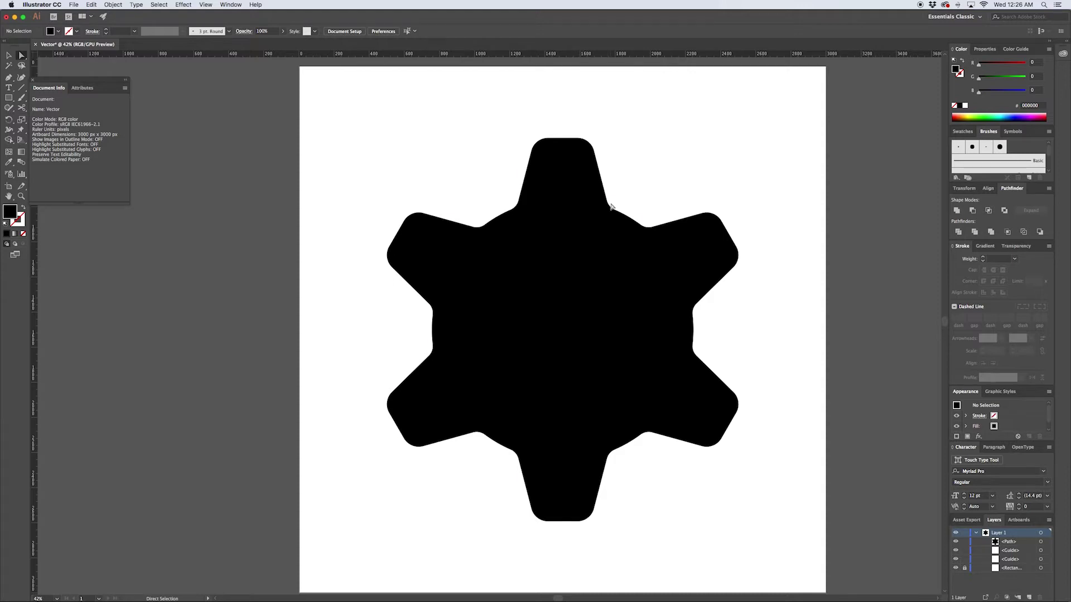
Draw a circle about 845 px in diameter from the gear's centre point and display the artwork in preview
key(v)
click(583, 210)
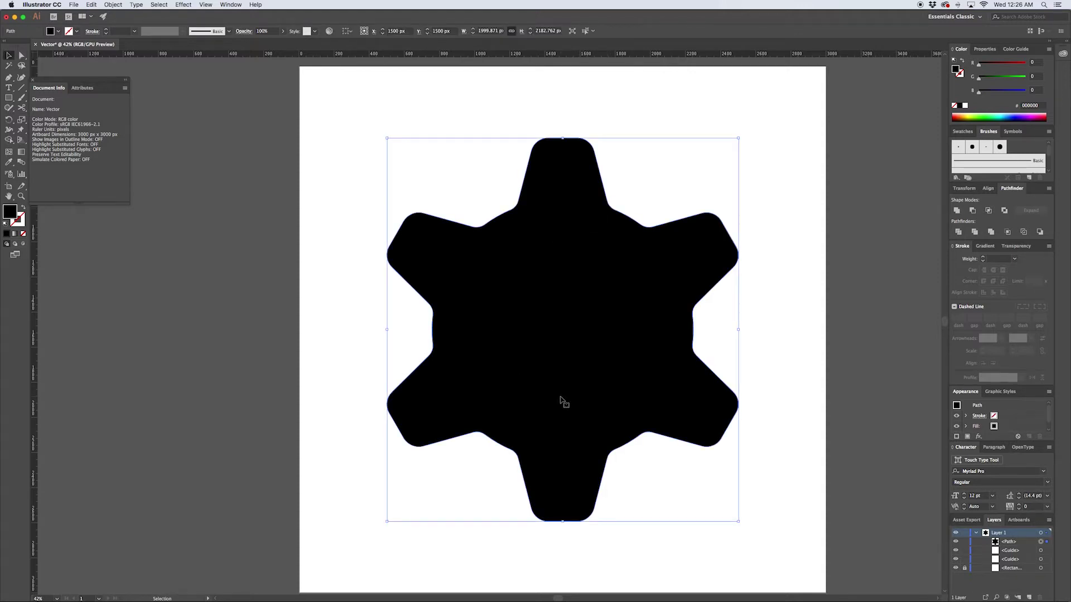
key(l)
key(v)
key(l)
key(super+y)
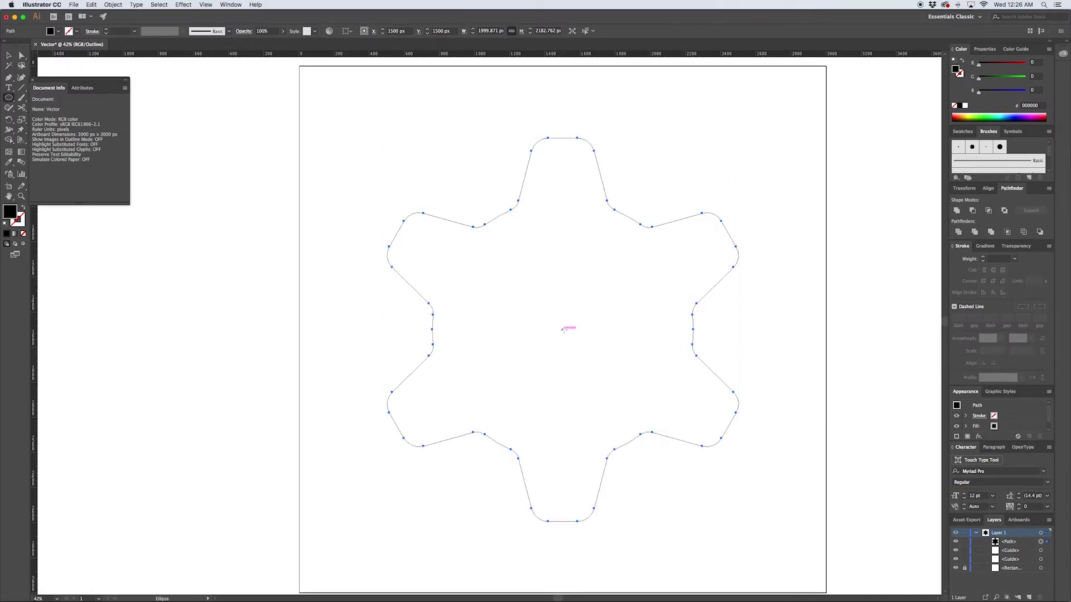
drag(563, 329, 489, 257)
key(ctrl+y)
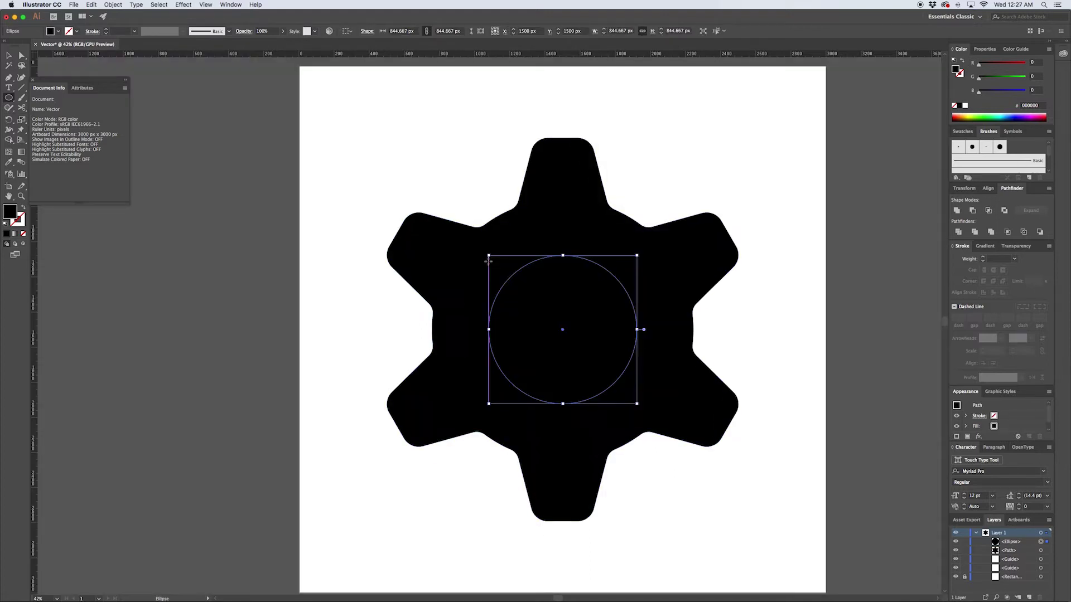
Make and release a compound path of the gear and inner circle, and cut the circle out of the gear with Minus Front
key(v)
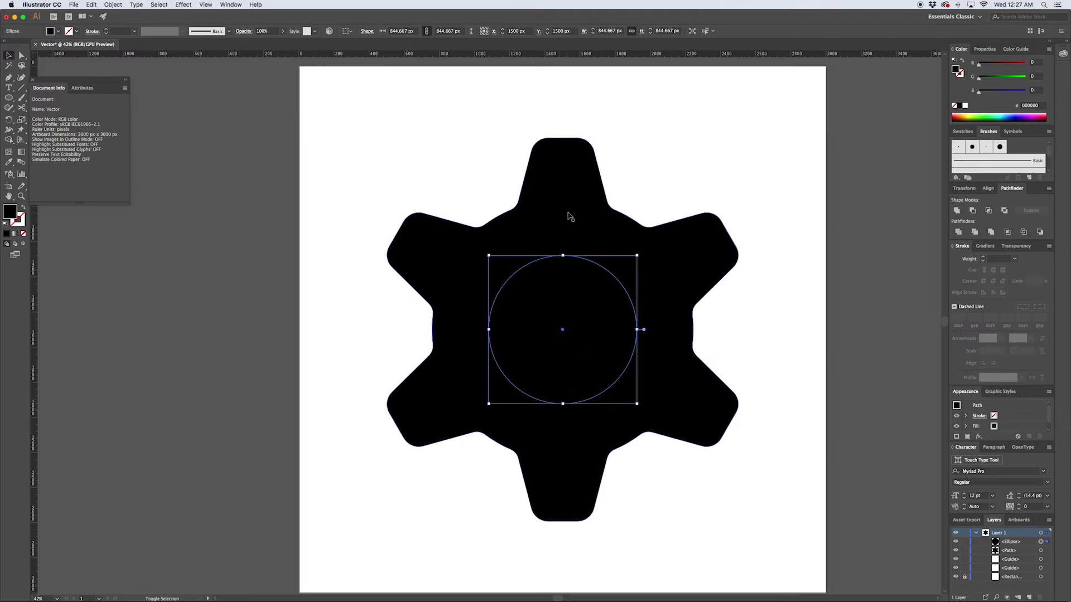
shift+click(570, 216)
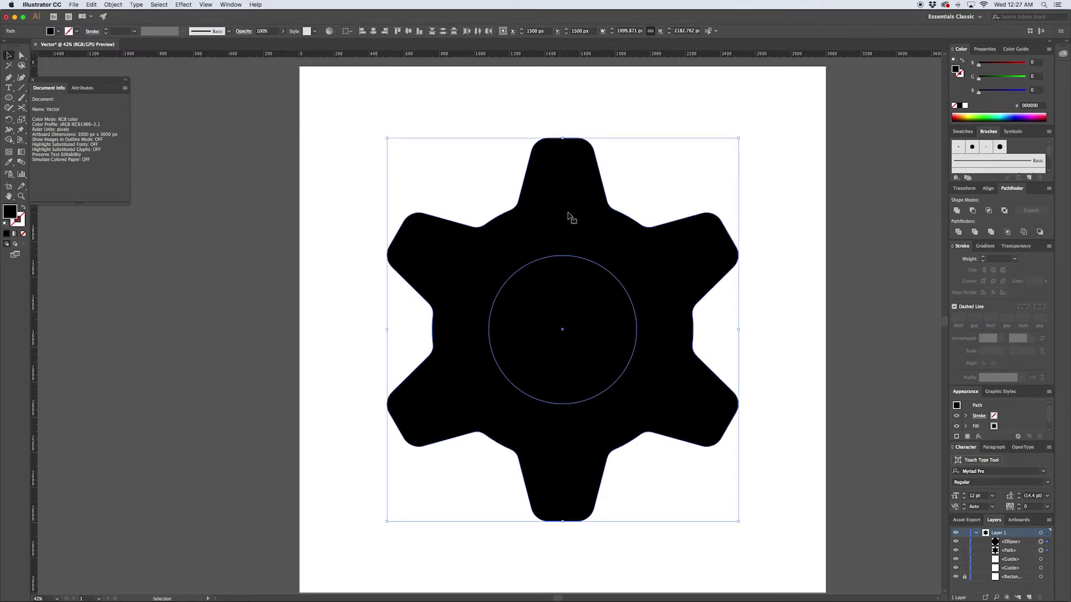
key(a)
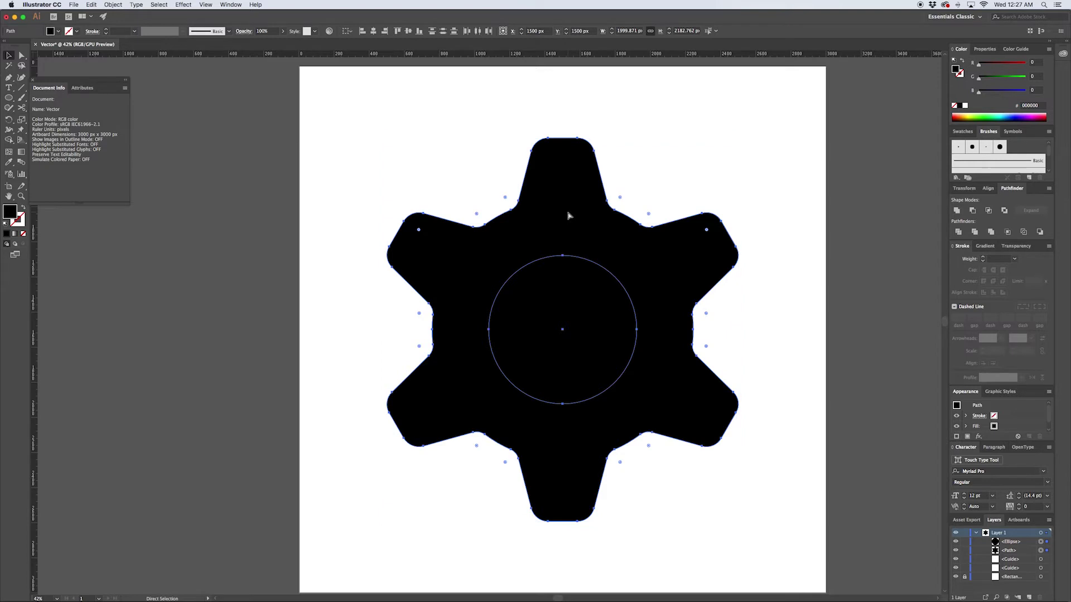
key(super+8)
key(v)
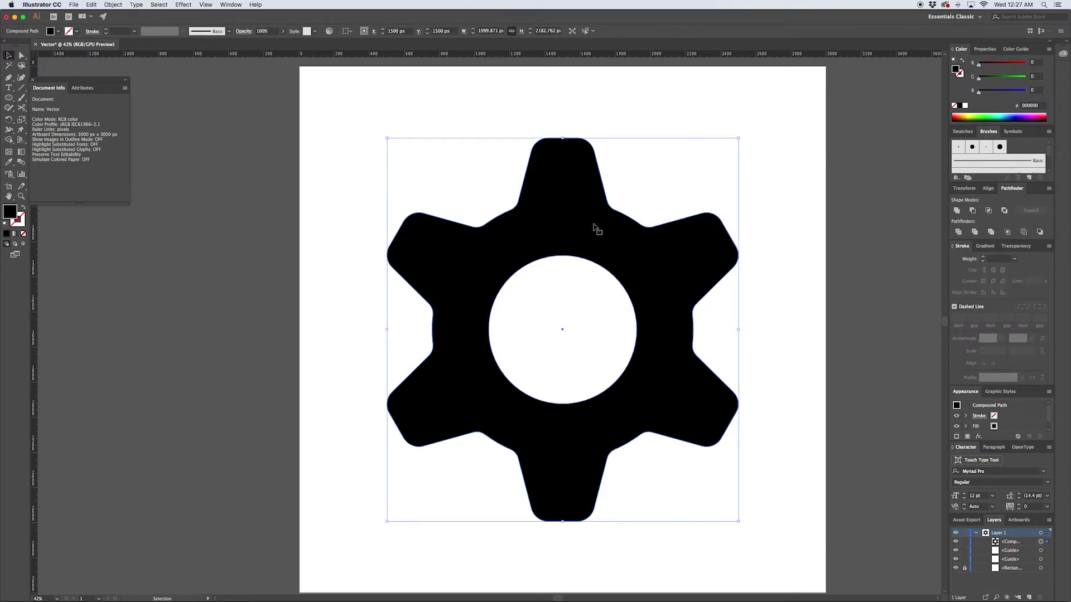
key(alt+shift+super+8)
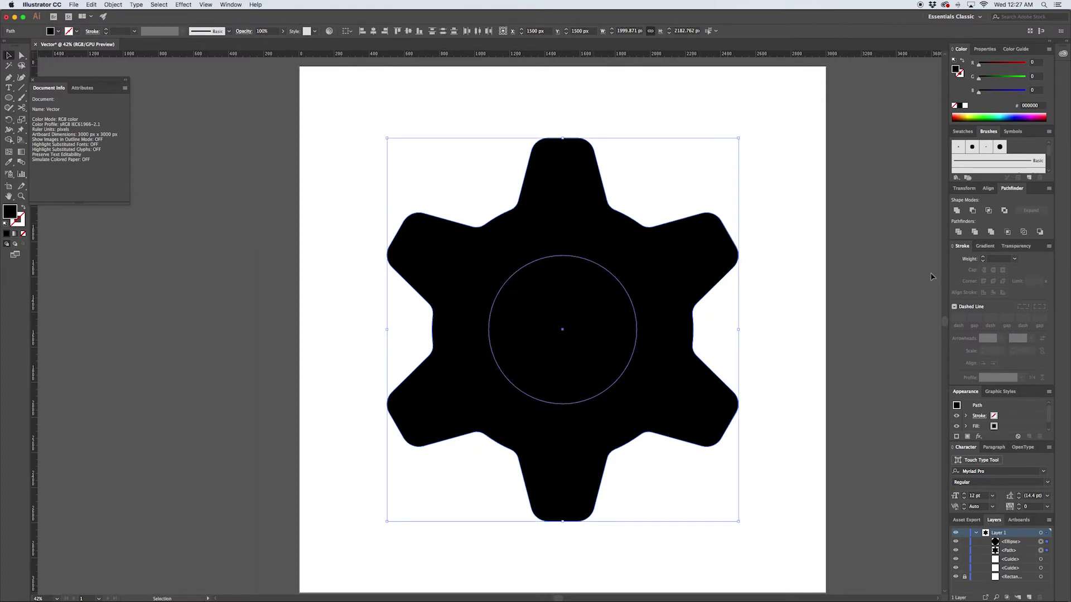
click(974, 212)
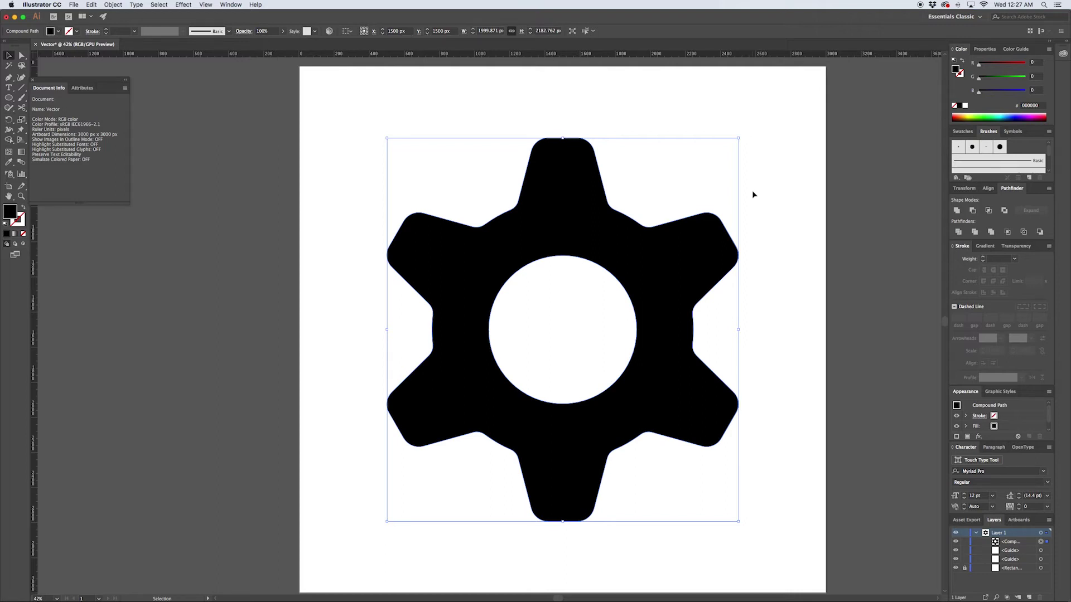
Draw a black circle about 362 px in diameter centred in the gear's hole, and show it deselected in preview
key(super+y)
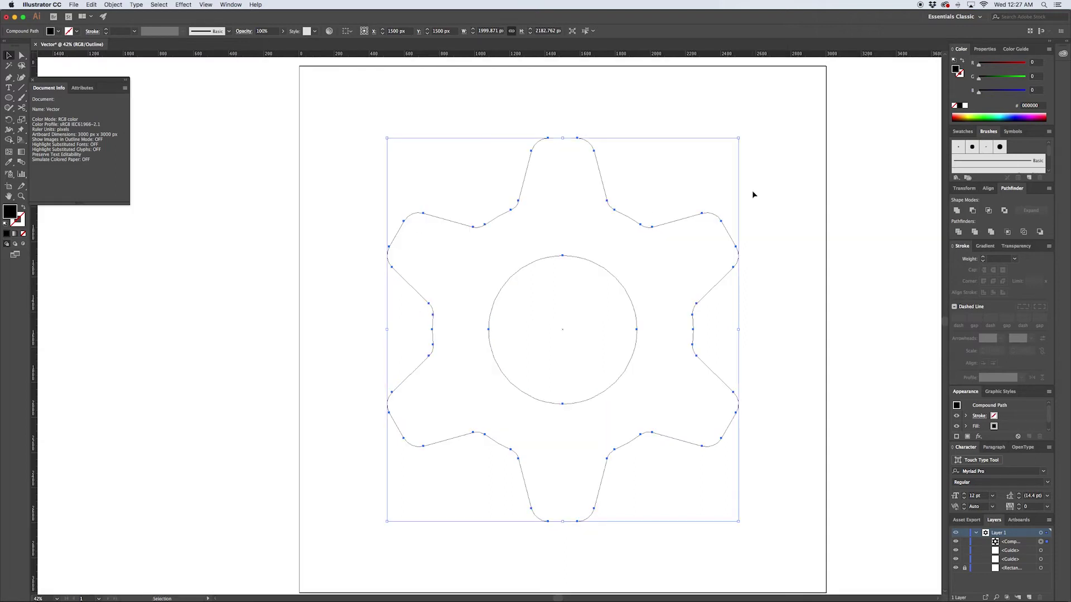
key(l)
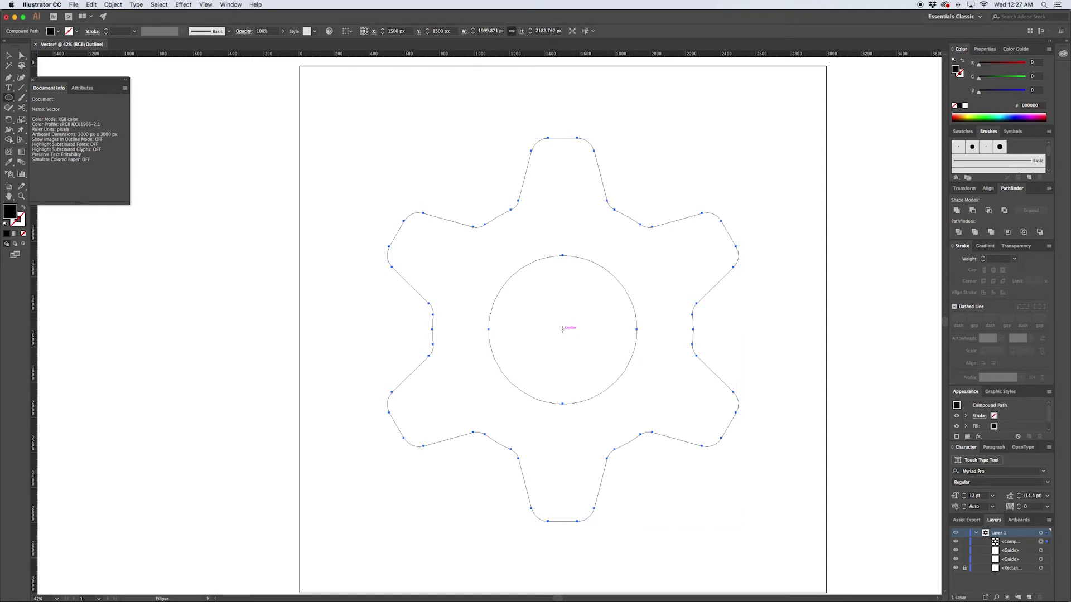
drag(563, 330, 530, 298)
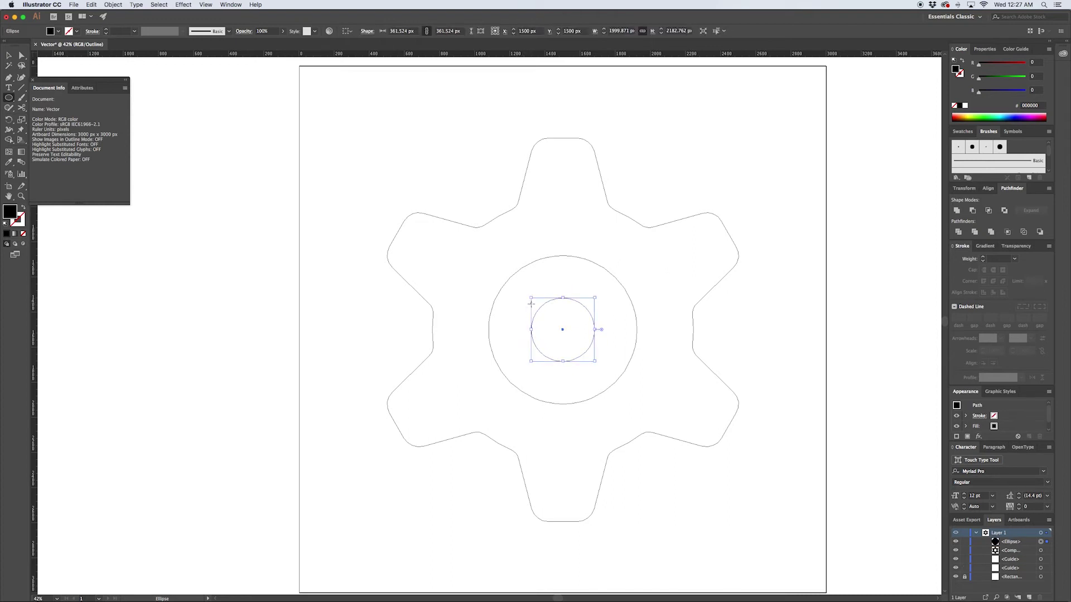
key(super+y)
key(shift+super+a)
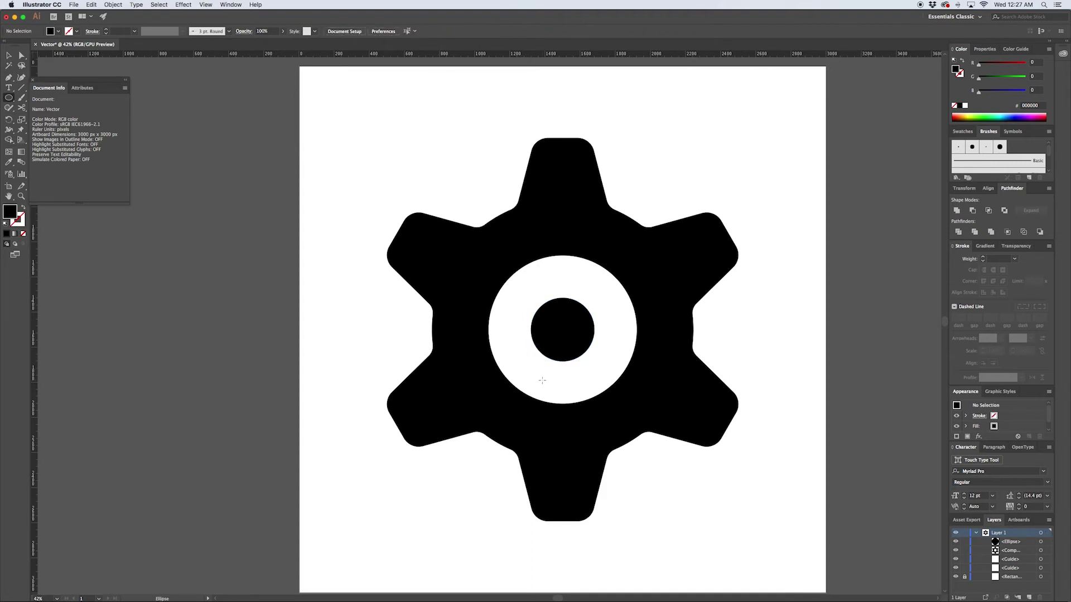